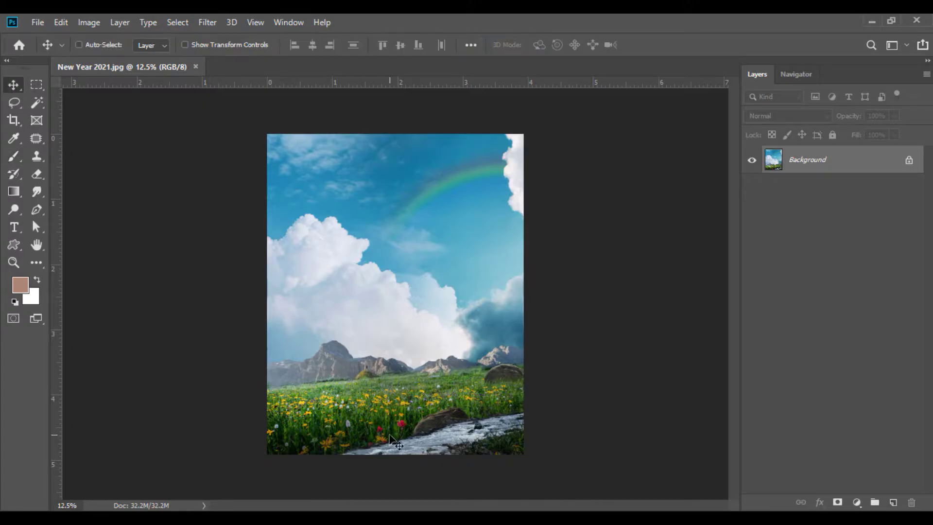
# - Open Cycle.png and bring its bicycle layer into New Year 2021.jpg as a smart object
pyautogui.moveTo(452, 117)
pyautogui.mouseDown()
pyautogui.moveTo(427, 505)
pyautogui.moveTo(342, 73)
pyautogui.mouseUp()
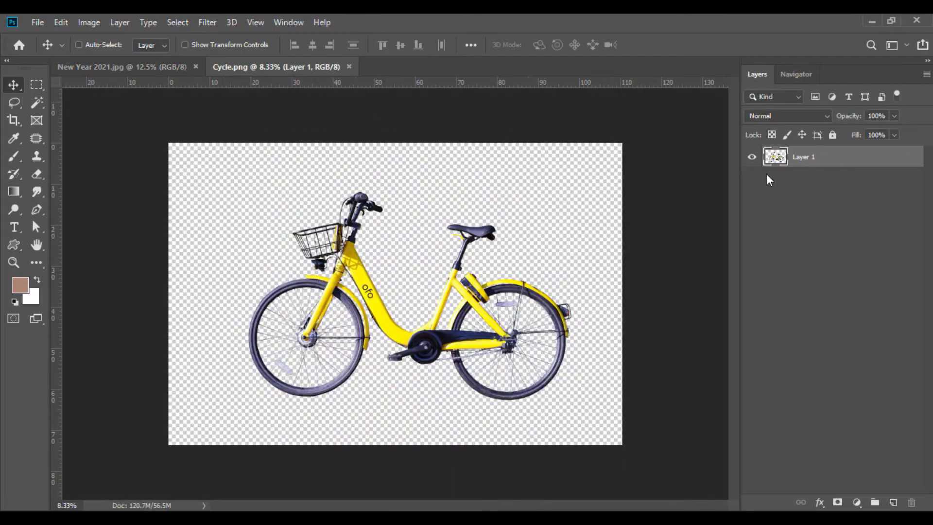
pyautogui.rightClick(806, 166)
pyautogui.click(692, 202)
pyautogui.moveTo(402, 289); pyautogui.dragTo(401, 380)
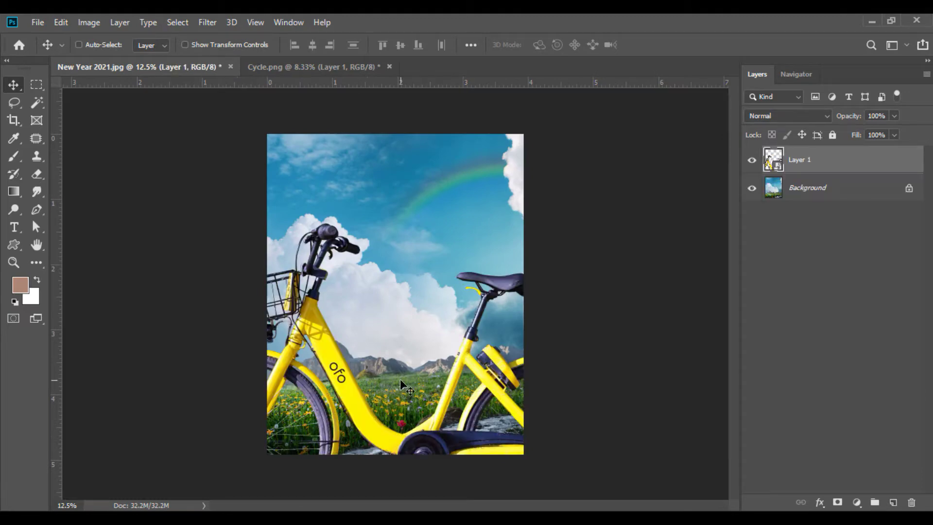
# - Scale the bicycle down with Free Transform and position it on the flower meadow in front of the mountains
pyautogui.click(61, 23)
pyautogui.click(147, 315)
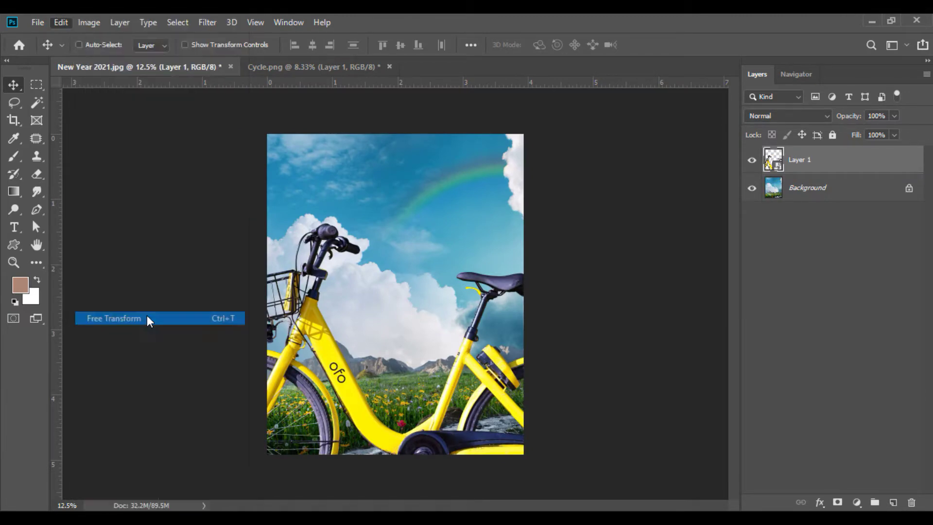
pyautogui.moveTo(619, 240); pyautogui.dragTo(488, 322)
pyautogui.moveTo(454, 350); pyautogui.dragTo(490, 298)
pyautogui.click(326, 44)
pyautogui.write('3')
pyautogui.press('Return')
pyautogui.press('Return')
pyautogui.hotkey('ctrl', '+')
pyautogui.hotkey('ctrl', '+')
pyautogui.hotkey('ctrl', '+')
pyautogui.scroll(-5, 732, 310)
pyautogui.moveTo(481, 340); pyautogui.dragTo(478, 345)
# - Add a layer mask to the bicycle and fade the bottoms of its wheels into the grass with a black-to-transparent gradient
pyautogui.click(836, 502)
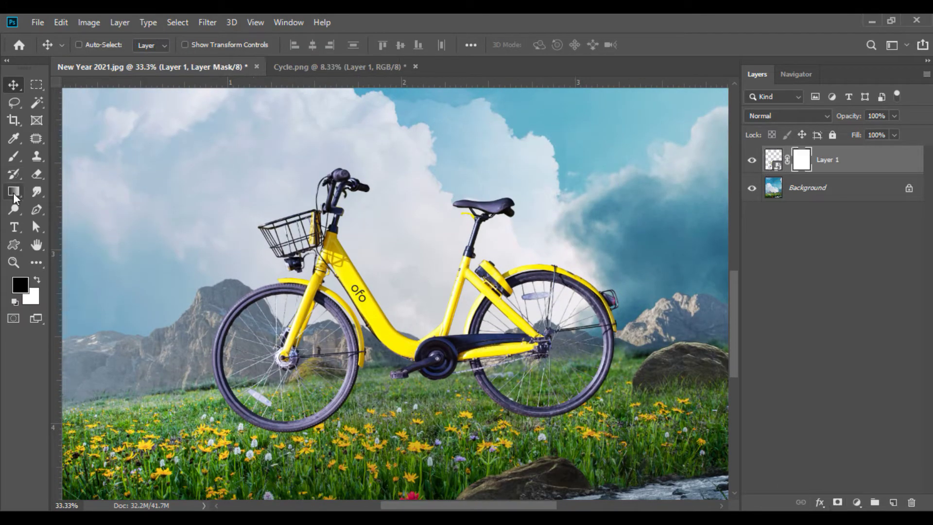
pyautogui.click(14, 192)
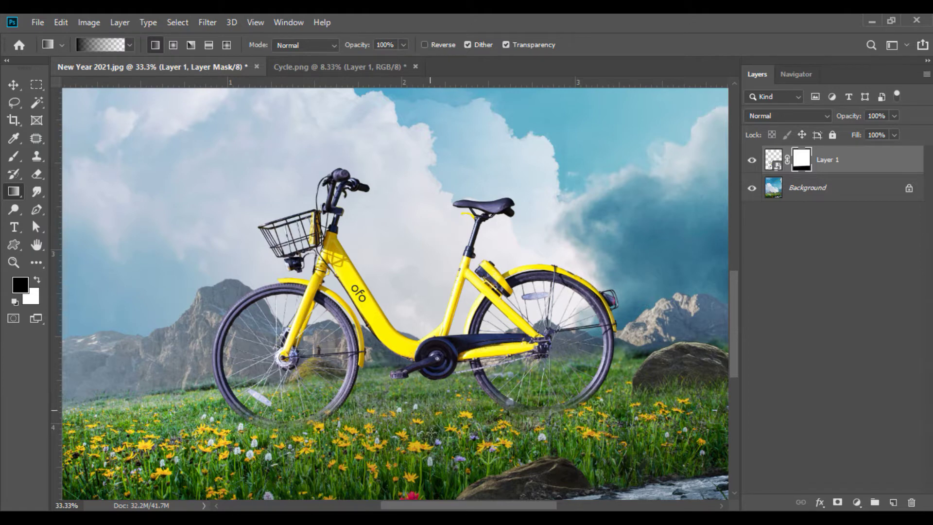
pyautogui.click(14, 85)
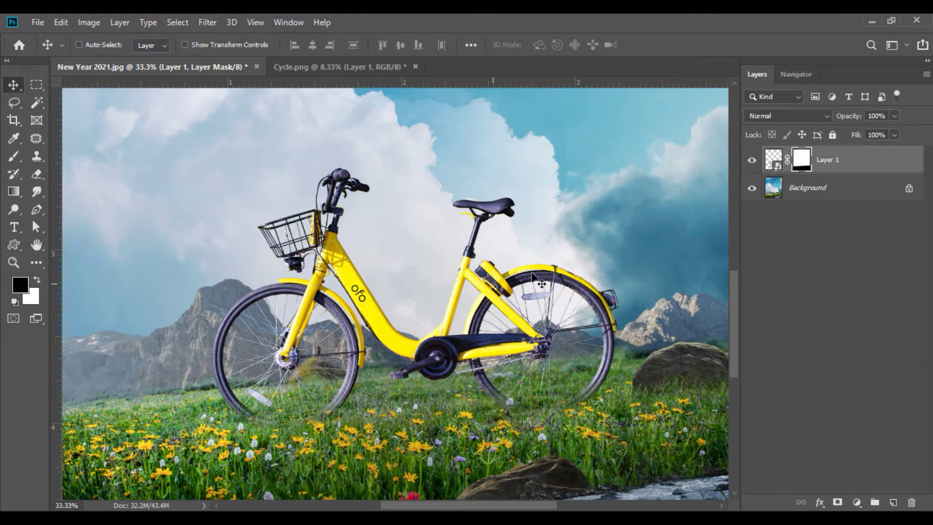
# - Rasterize the bicycle layer and apply its layer mask
pyautogui.rightClick(826, 170)
pyautogui.click(685, 256)
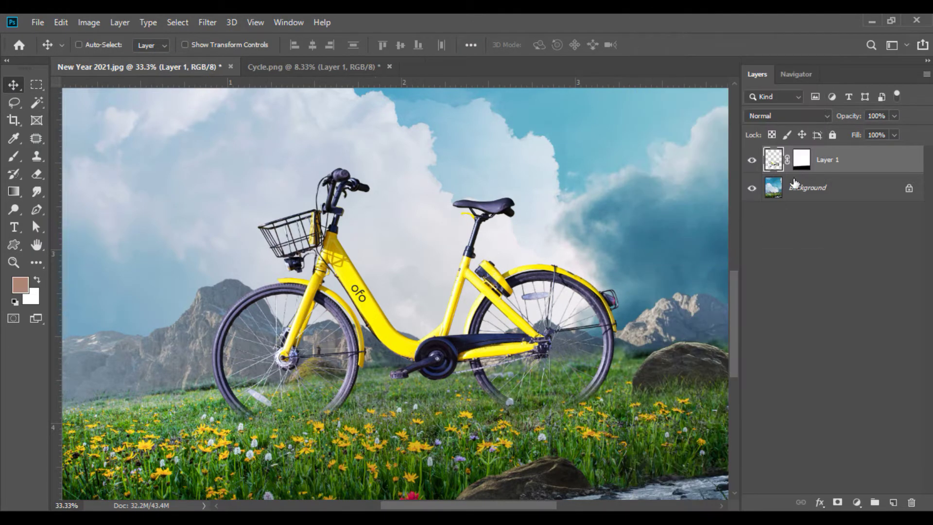
pyautogui.rightClick(803, 164)
pyautogui.click(810, 201)
# - Load the bicycle's outline as a selection and add a new layer above it in Overlay blend mode
pyautogui.keyDown('ctrl'); pyautogui.click(772, 159); pyautogui.keyUp('ctrl')
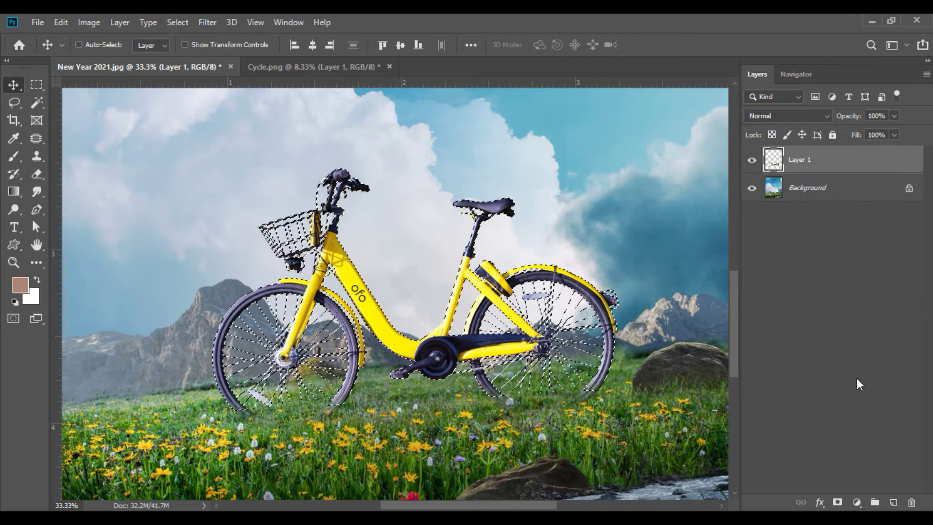
pyautogui.click(893, 502)
pyautogui.click(789, 116)
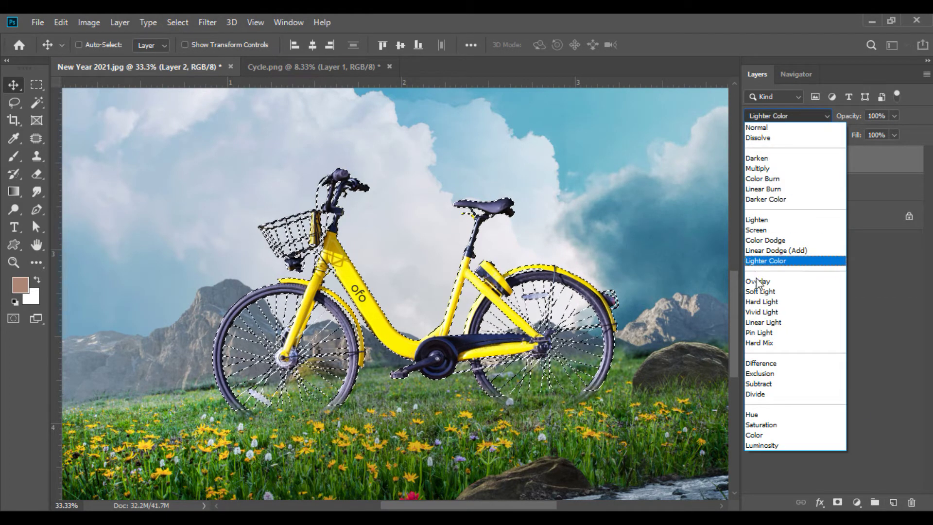
pyautogui.click(767, 277)
# - Shade the selected bicycle on the Overlay layer with a soft black (000000) brush at 168 px and 15% opacity
pyautogui.click(21, 286)
pyautogui.click(575, 445)
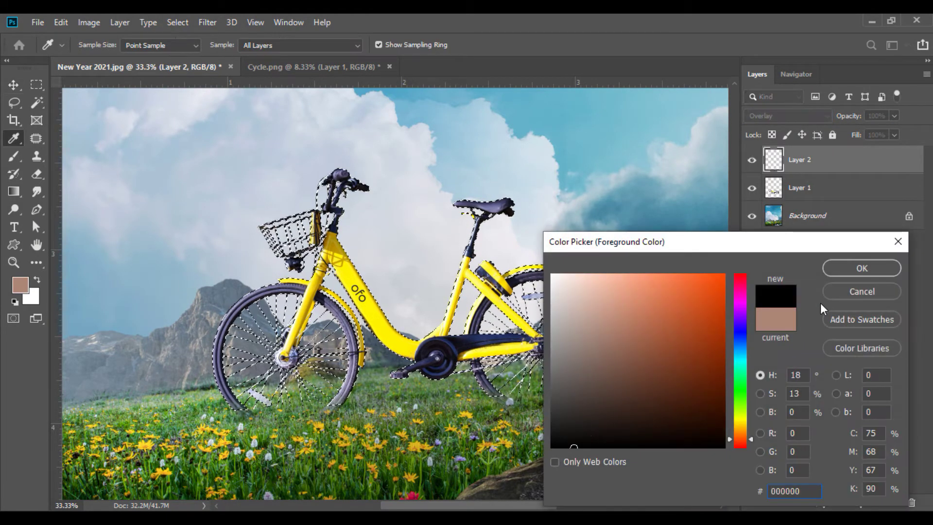
pyautogui.click(860, 267)
pyautogui.click(17, 160)
pyautogui.press('1')
pyautogui.press('5')
pyautogui.rightClick(335, 270)
pyautogui.moveTo(416, 296); pyautogui.dragTo(432, 295)
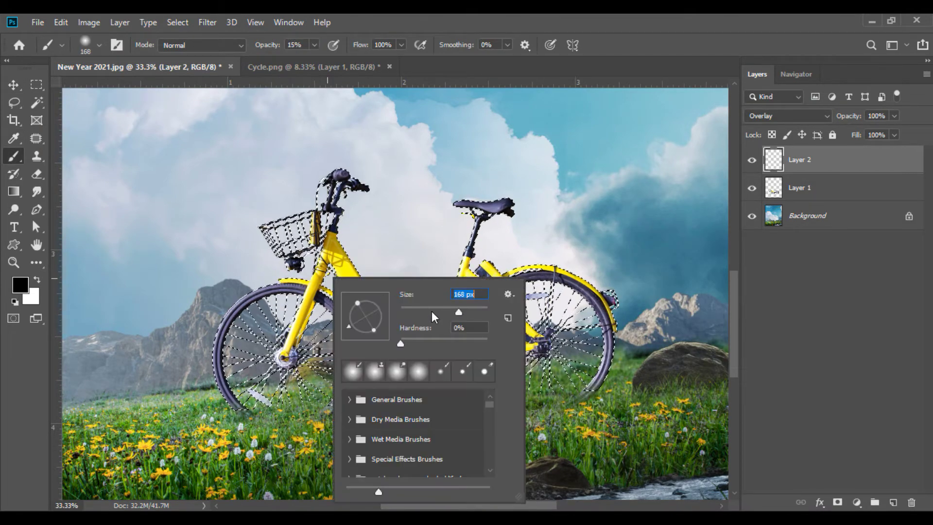
pyautogui.press('Return')
pyautogui.press('v')
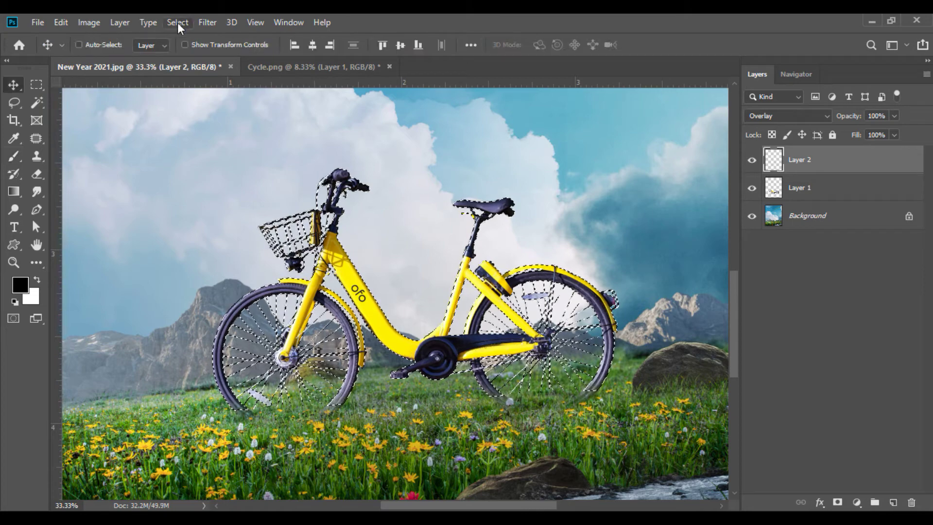
# - Clear the bicycle selection and close Cycle.png without saving changes
pyautogui.click(177, 23)
pyautogui.click(188, 48)
pyautogui.click(389, 67)
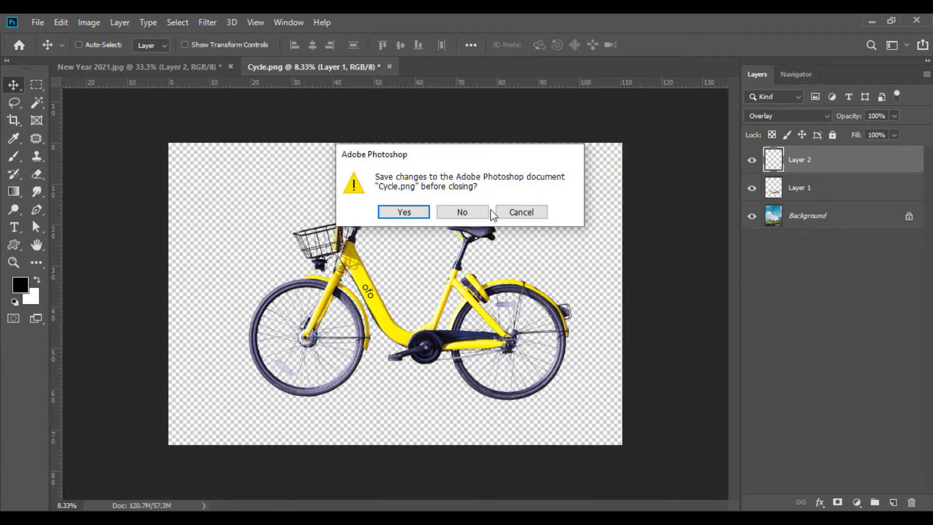
pyautogui.click(478, 212)
# - Open model.png and bring the guitarist's layer into New Year 2021.jpg as a smart object
pyautogui.hotkey('alt', 'Tab')
pyautogui.moveTo(522, 116); pyautogui.dragTo(312, 63)
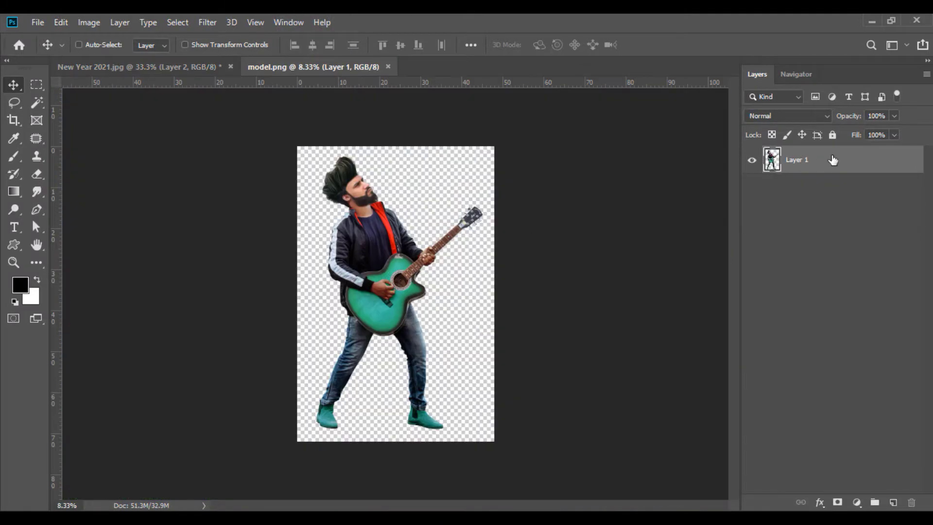
pyautogui.rightClick(800, 162)
pyautogui.click(695, 203)
pyautogui.moveTo(403, 253); pyautogui.dragTo(422, 287)
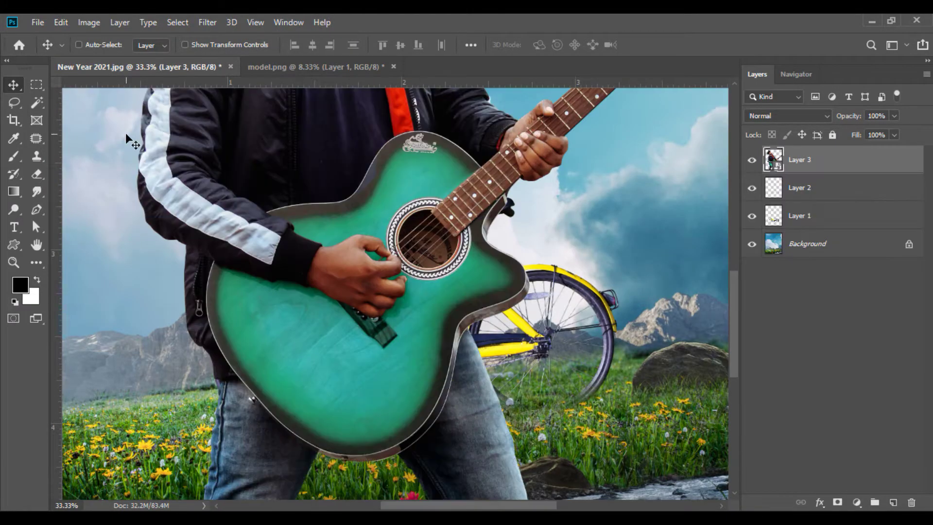
# - Scale the guitarist down to stand at the bicycle's seat and move his layer below the bicycle layer
pyautogui.click(67, 25)
pyautogui.click(117, 316)
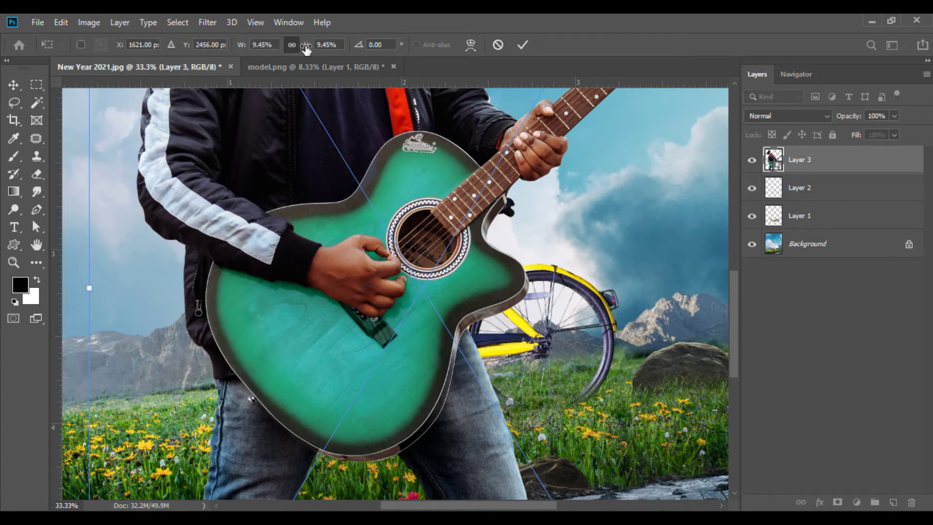
pyautogui.moveTo(305, 49); pyautogui.dragTo(297, 48)
pyautogui.moveTo(367, 175); pyautogui.dragTo(448, 156)
pyautogui.press('Return')
pyautogui.hotkey('ctrl', '[')
pyautogui.hotkey('ctrl', '[')
# - Add a layer mask to the guitarist and fade his feet into the grass with a black-to-transparent gradient
pyautogui.click(837, 502)
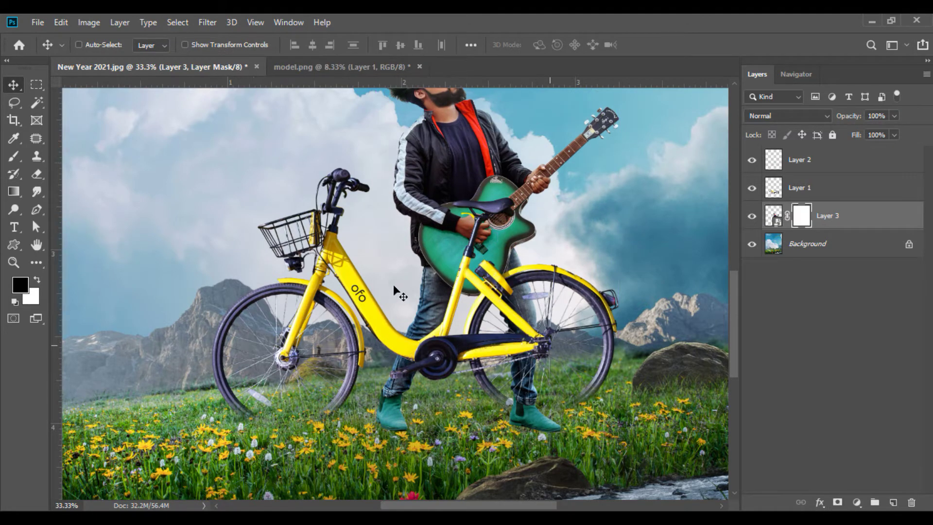
pyautogui.click(14, 190)
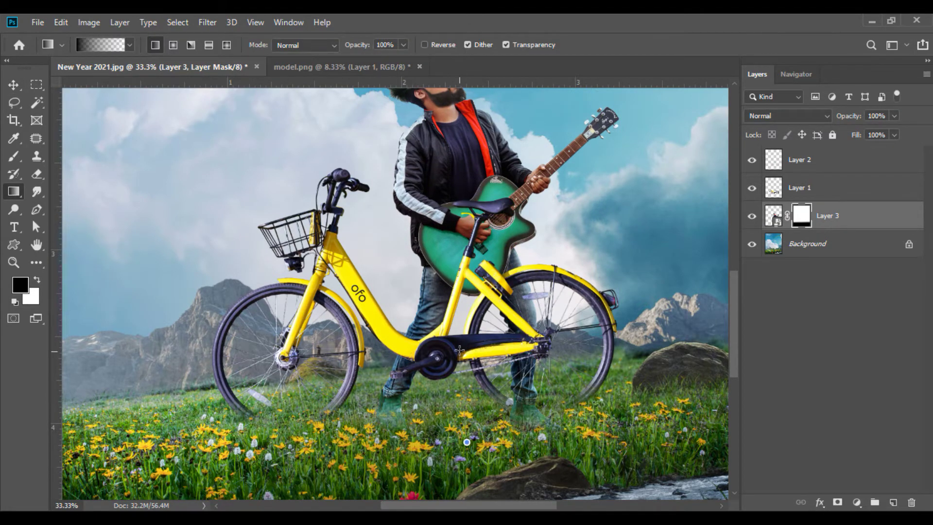
pyautogui.click(21, 91)
# - Flip the guitarist horizontally and shift him about 0.35 in to the left behind the bicycle
pyautogui.hotkey('ctrl', '-')
pyautogui.hotkey('ctrl', '-')
pyautogui.hotkey('ctrl', '-')
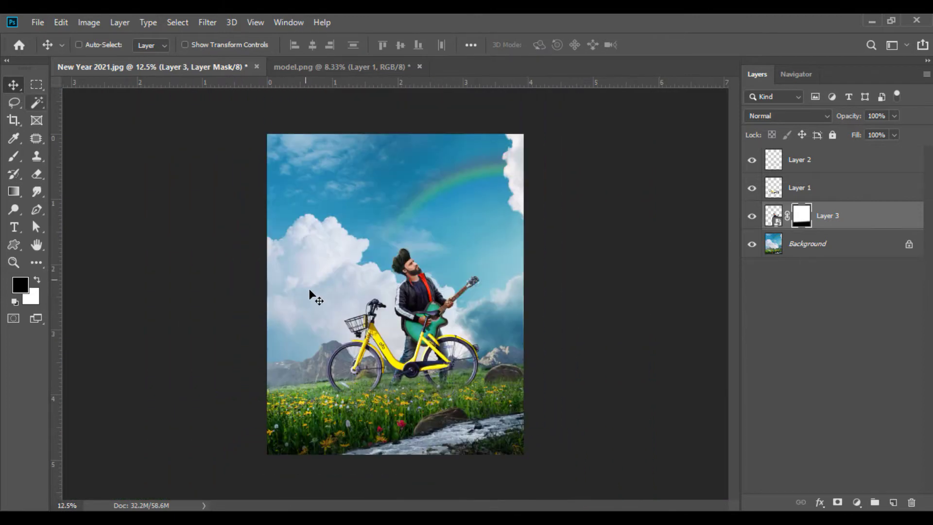
pyautogui.click(60, 22)
pyautogui.click(179, 314)
pyautogui.rightClick(413, 288)
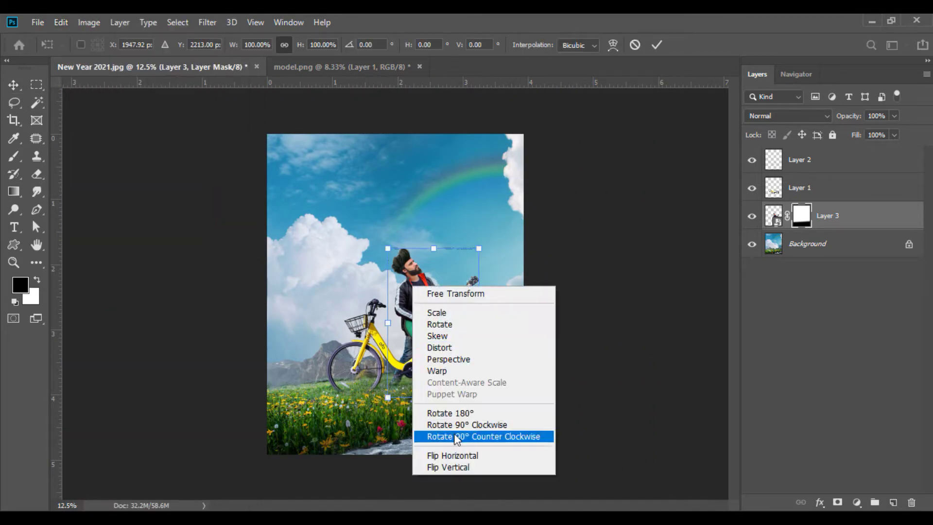
pyautogui.click(451, 455)
pyautogui.moveTo(452, 302); pyautogui.dragTo(429, 300)
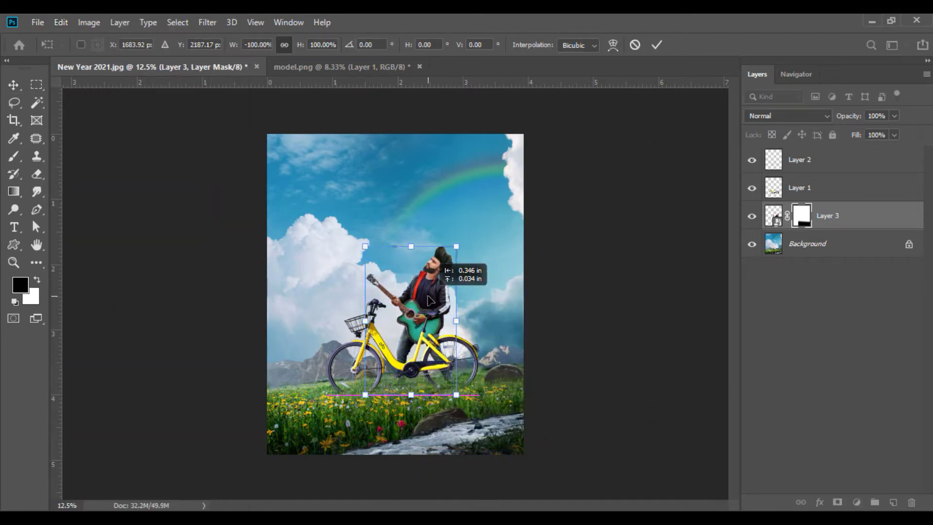
pyautogui.click(7, 86)
# - Close model.png without saving changes
pyautogui.click(419, 67)
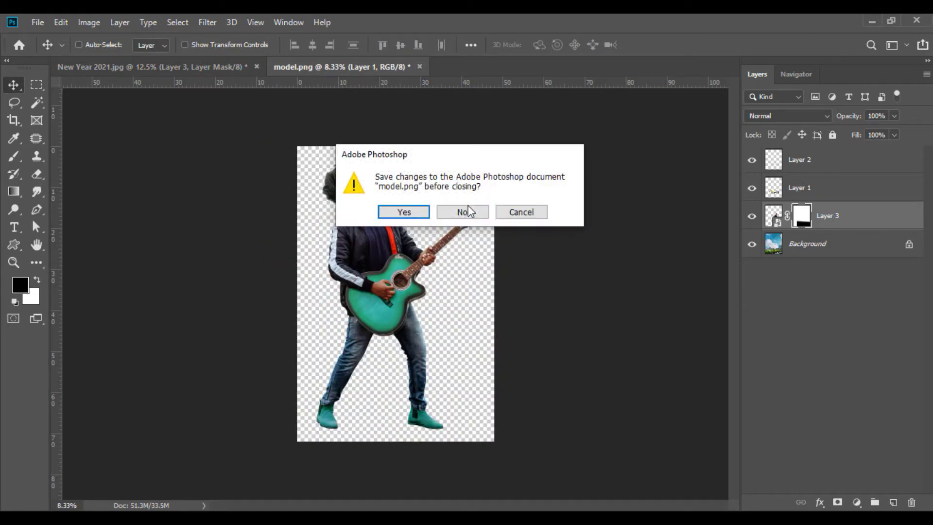
pyautogui.click(462, 213)
# - Open the Camera Raw filter on the bicycle layer and set Highlights to -100 and Clarity to about +32
pyautogui.click(772, 194)
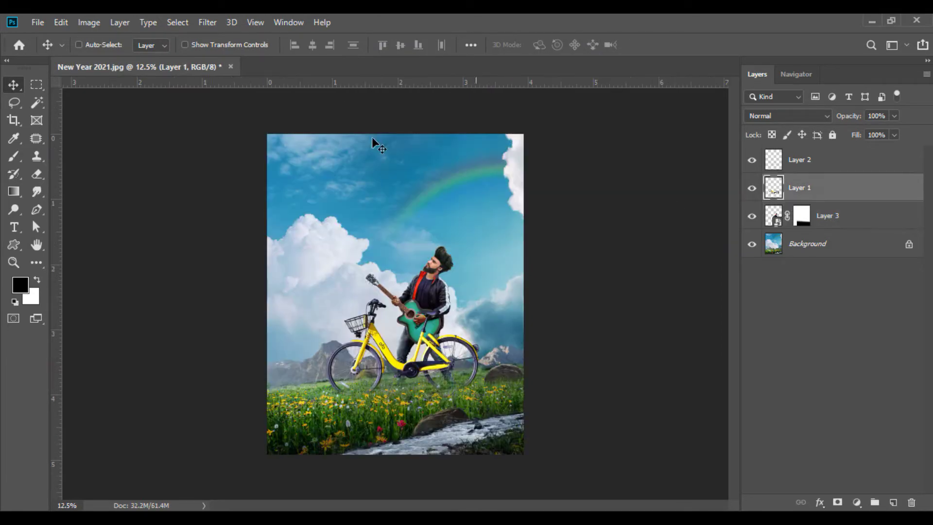
pyautogui.click(208, 23)
pyautogui.click(241, 100)
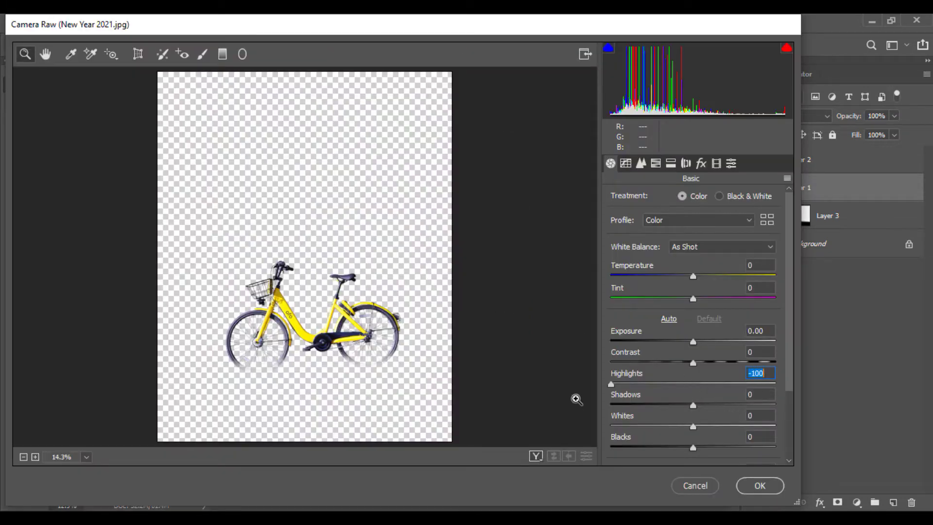
pyautogui.scroll(-1, 777, 406)
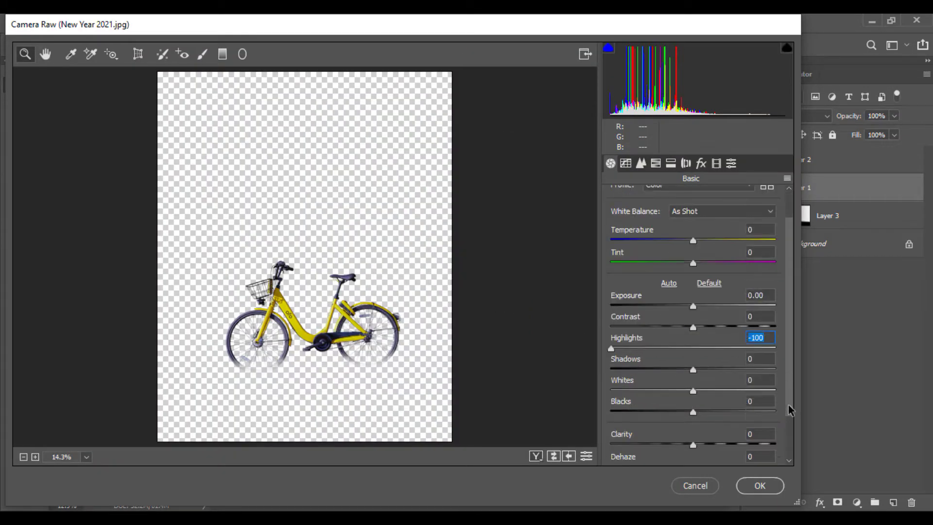
pyautogui.moveTo(693, 443); pyautogui.dragTo(717, 447)
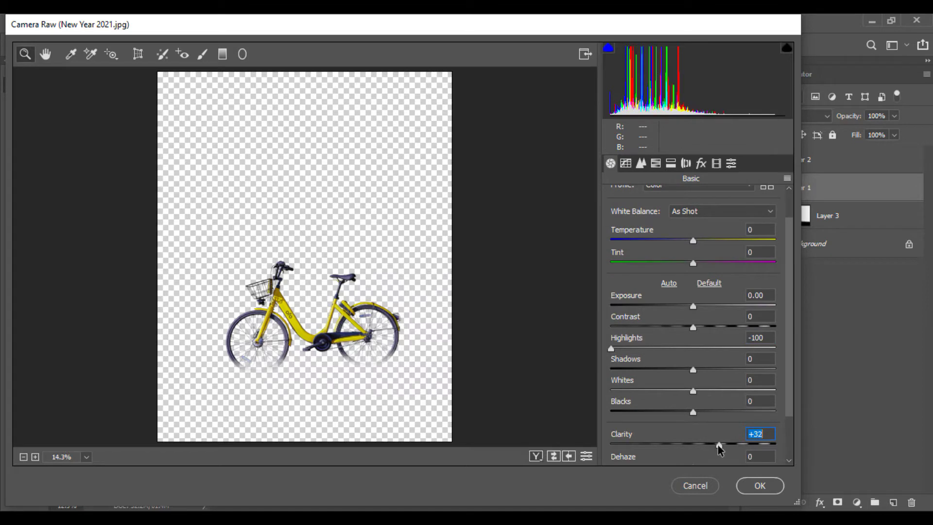
# - Set the HSL Purples saturation to -18 and Yellows hue to +100, leaving Oranges hue at 0, and apply the filter
pyautogui.click(657, 166)
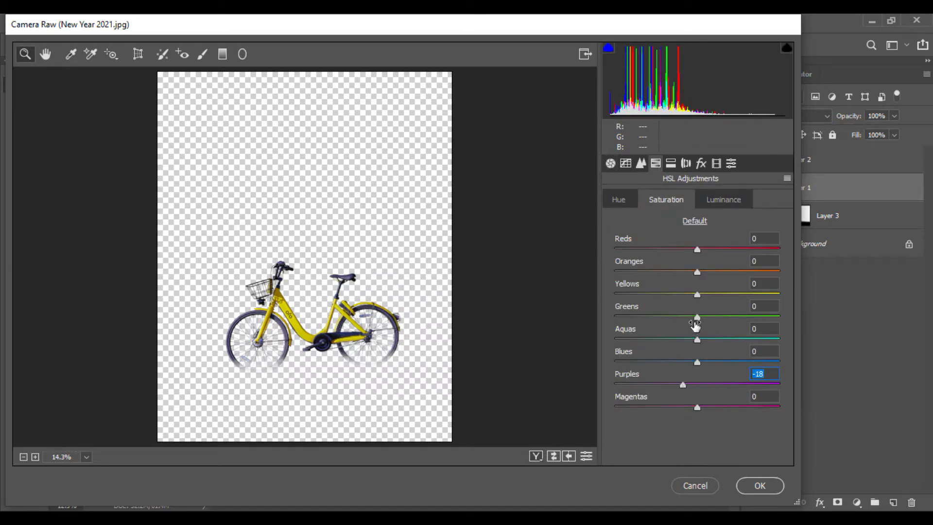
pyautogui.click(631, 198)
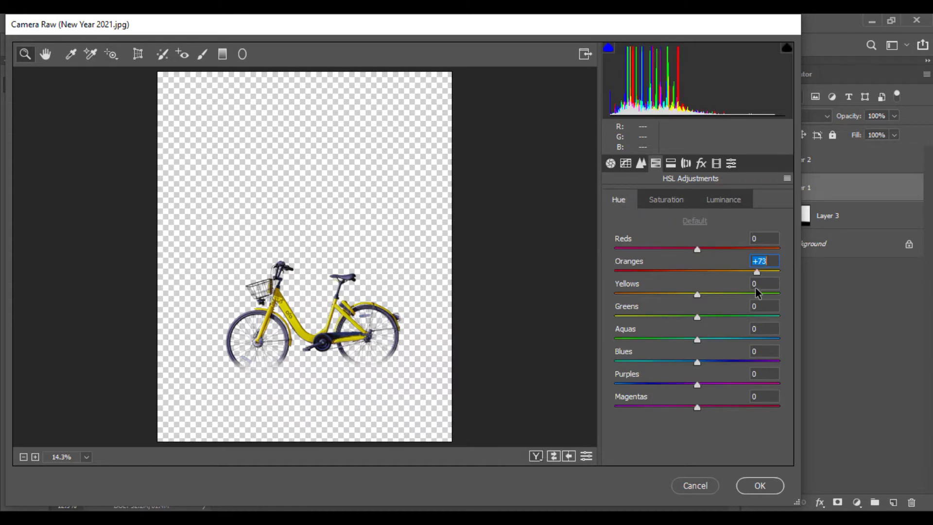
pyautogui.moveTo(779, 272); pyautogui.dragTo(698, 270)
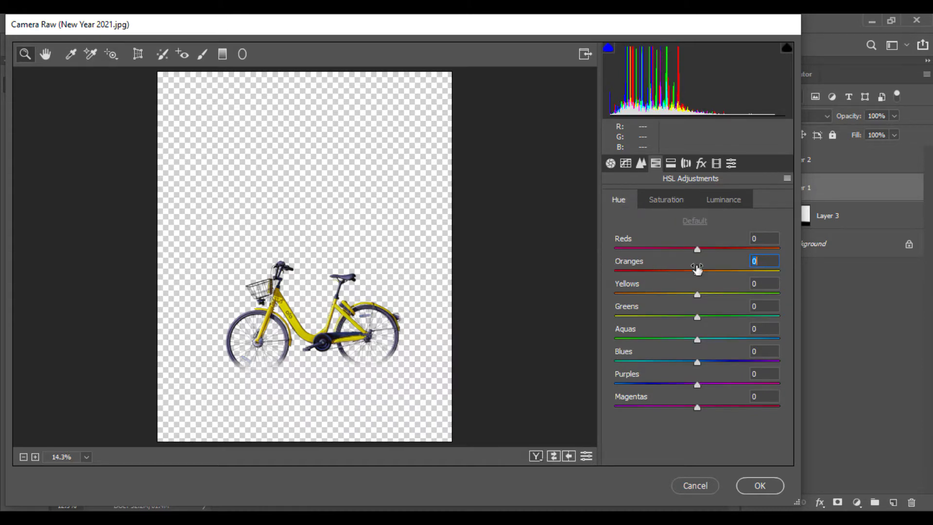
pyautogui.moveTo(759, 313); pyautogui.dragTo(812, 318)
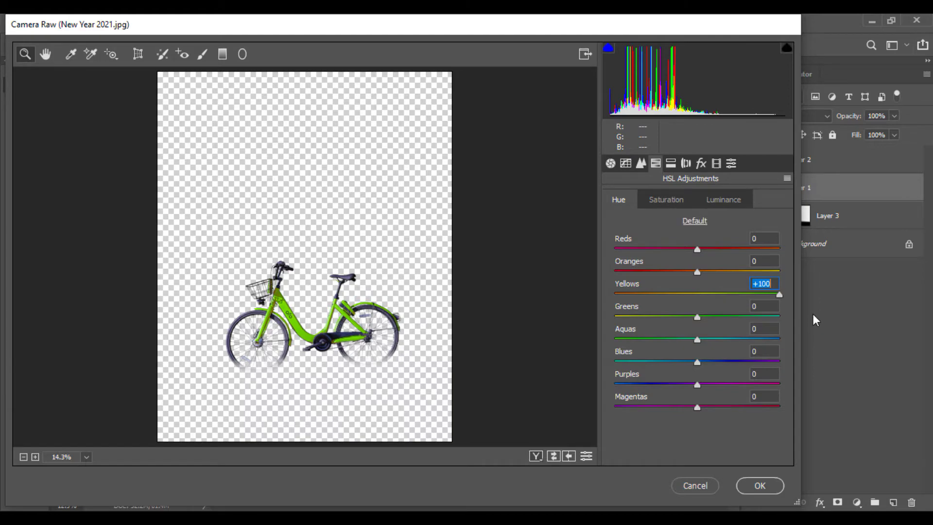
pyautogui.click(750, 484)
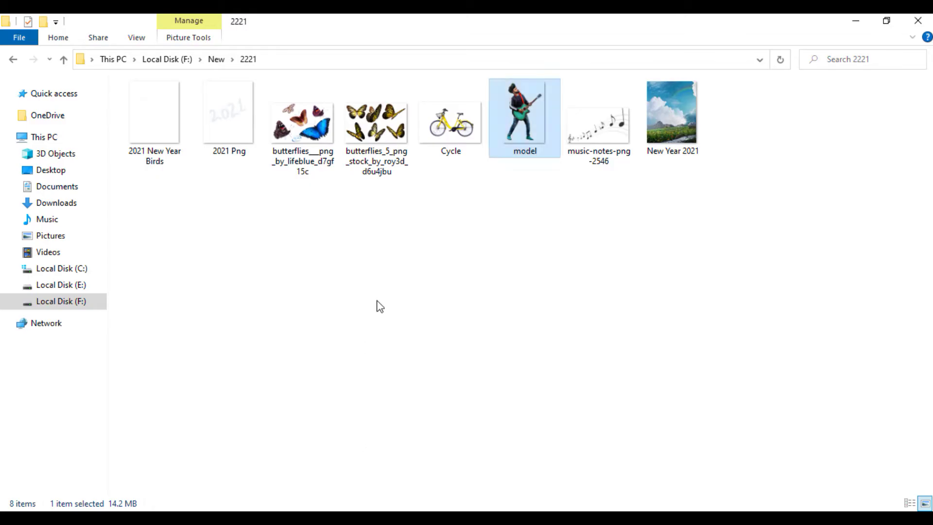
# - Open music-notes-png-2546.png from File Explorer and invert its colors
pyautogui.moveTo(599, 121); pyautogui.dragTo(413, 490)
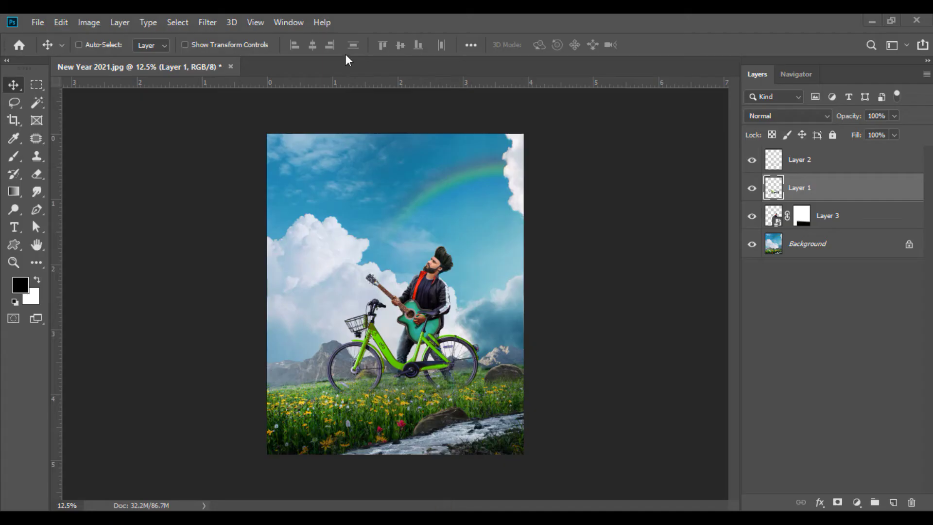
pyautogui.moveTo(341, 66); pyautogui.dragTo(341, 66)
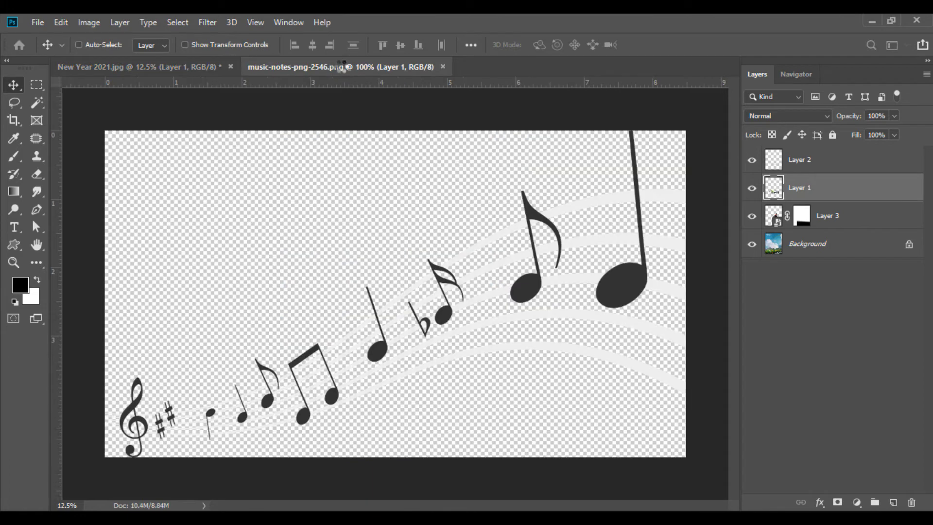
pyautogui.click(90, 21)
pyautogui.moveTo(136, 57)
pyautogui.click(268, 214)
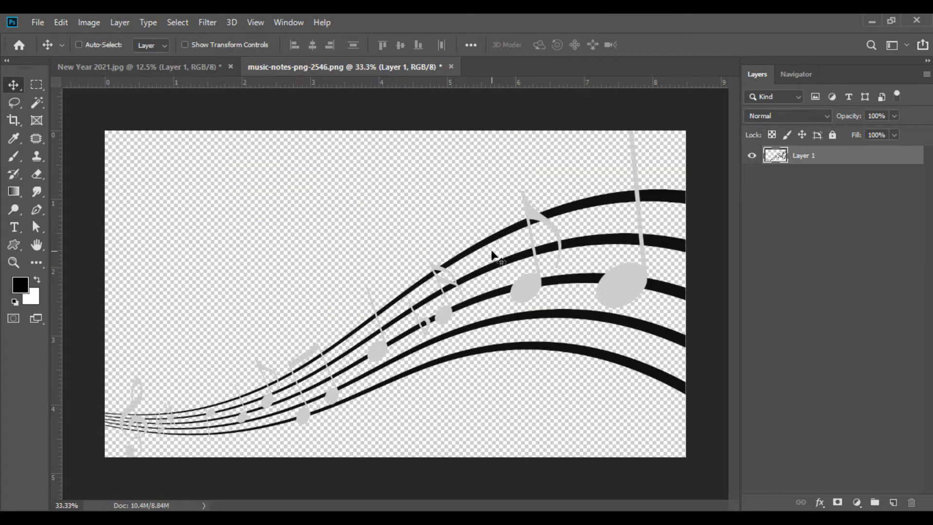
# - Convert the music notes layer to a smart object and place it in New Year 2021.jpg above the bicycle layer
pyautogui.rightClick(805, 167)
pyautogui.click(666, 202)
pyautogui.moveTo(406, 280); pyautogui.dragTo(372, 268)
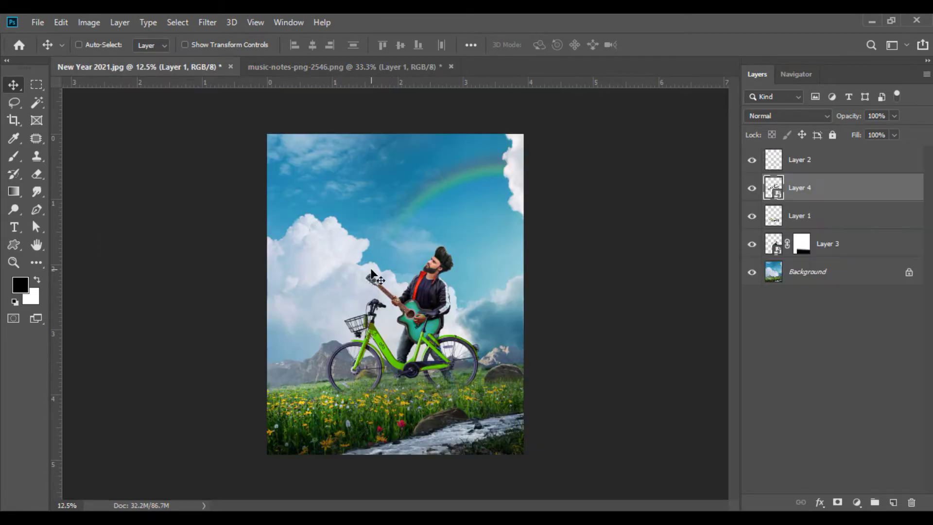
# - Flip the music notes horizontally, scale them down and place them flowing from the guitar's headstock to the image's left edge
pyautogui.click(60, 22)
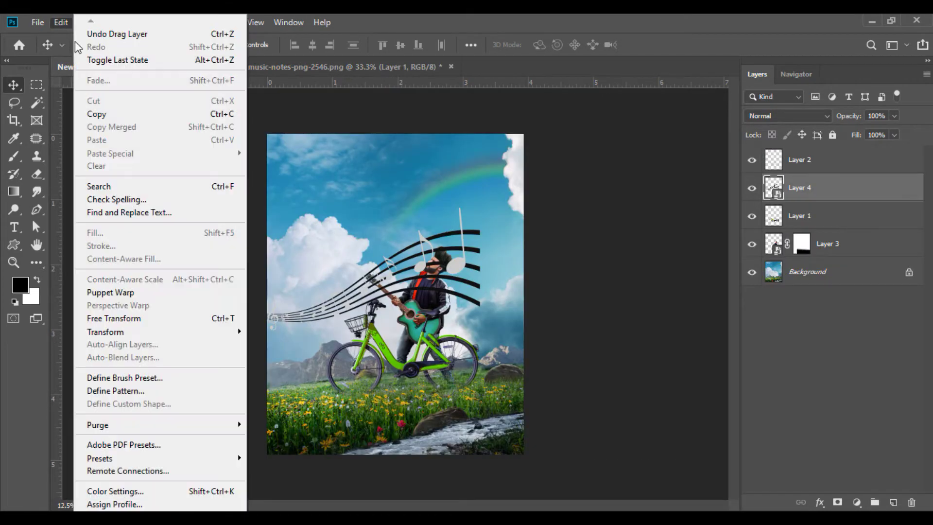
pyautogui.click(160, 315)
pyautogui.rightClick(379, 177)
pyautogui.click(403, 343)
pyautogui.click(272, 44)
pyautogui.hotkey('shift', 'Down')
pyautogui.hotkey('shift', 'Down')
pyautogui.hotkey('ctrl', '+')
pyautogui.hotkey('ctrl', '+')
pyautogui.hotkey('ctrl', '+')
pyautogui.moveTo(340, 257); pyautogui.dragTo(252, 209)
pyautogui.hotkey('ctrl', '+')
pyautogui.hotkey('ctrl', '-')
pyautogui.press('Return')
# - Set the music notes layer's fill to 40% and apply a Gaussian Blur with a 5.0 pixel radius
pyautogui.write('40')
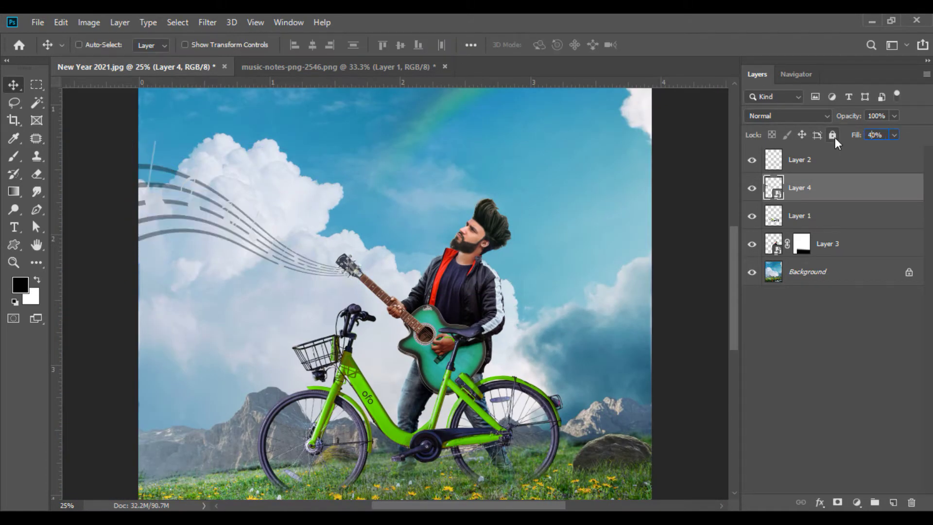
pyautogui.click(208, 23)
pyautogui.moveTo(225, 170)
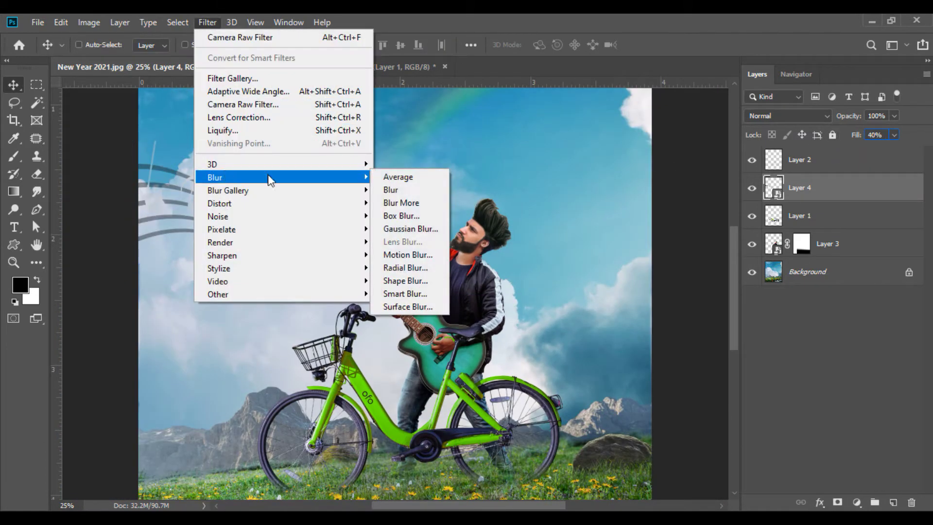
pyautogui.click(415, 227)
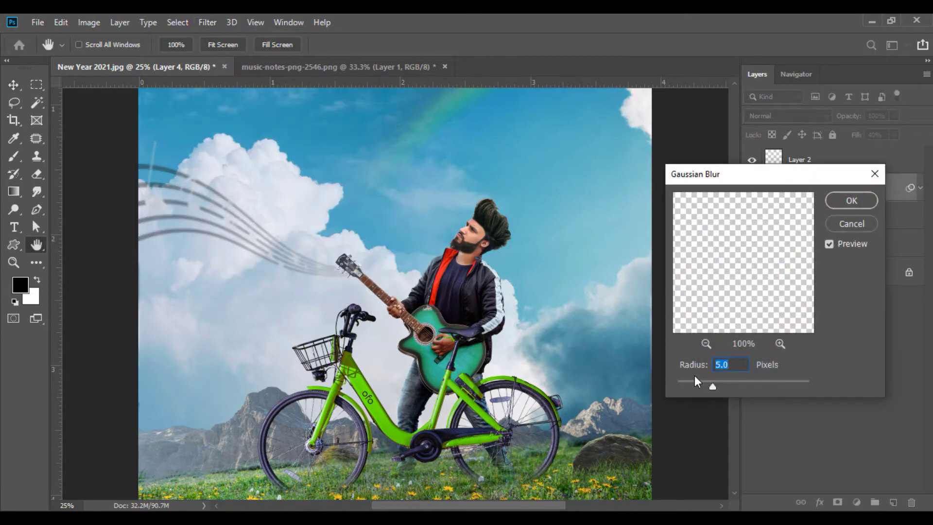
pyautogui.click(851, 201)
# - Close music-notes-png-2546.png without saving its changes
pyautogui.hotkey('ctrl', '-')
pyautogui.hotkey('ctrl', '-')
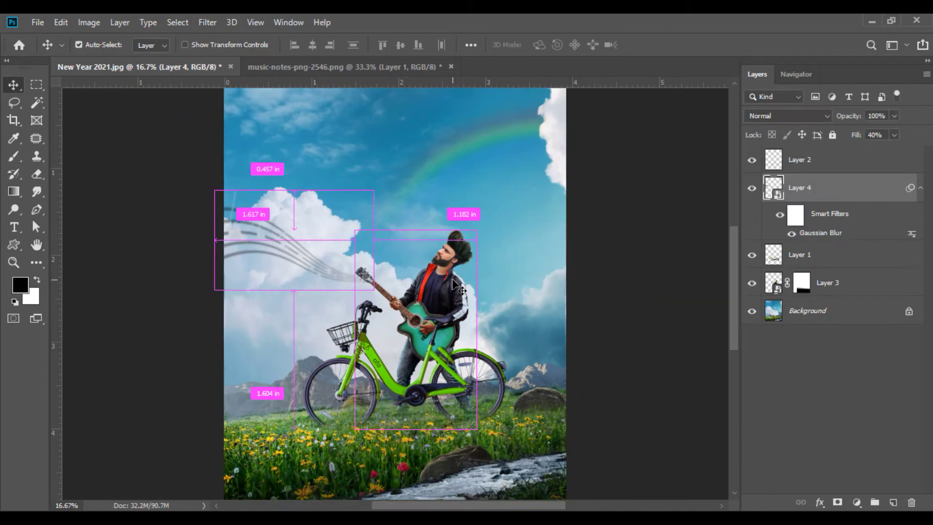
pyautogui.click(451, 67)
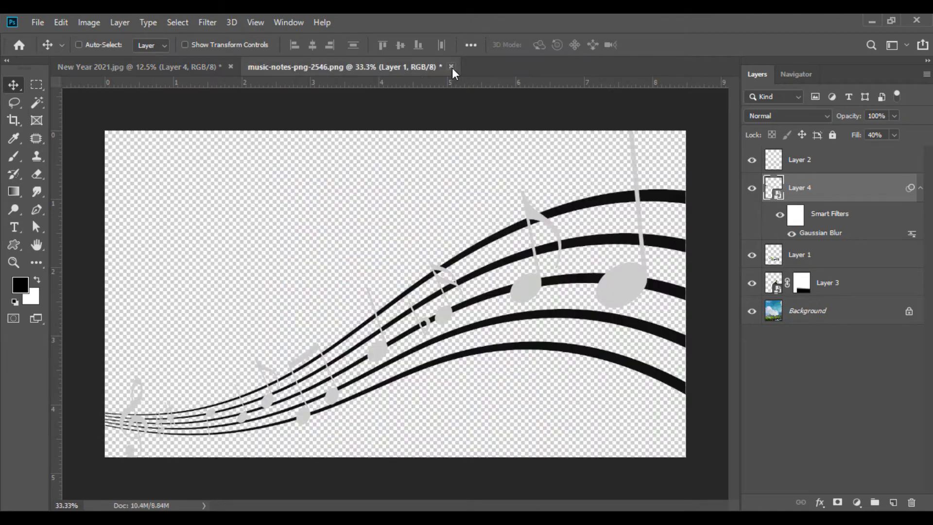
pyautogui.click(462, 213)
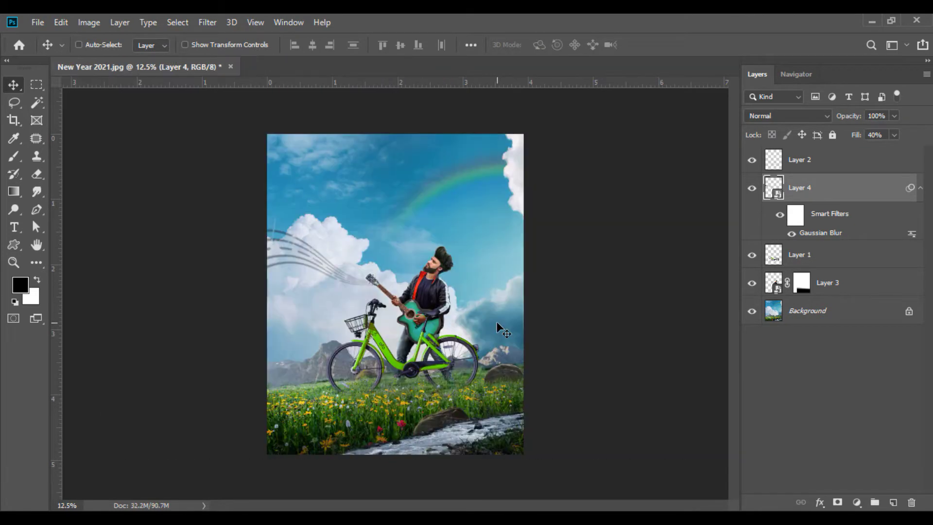
# - Add a new layer directly above the Background and set its blend mode to Overlay
pyautogui.click(806, 311)
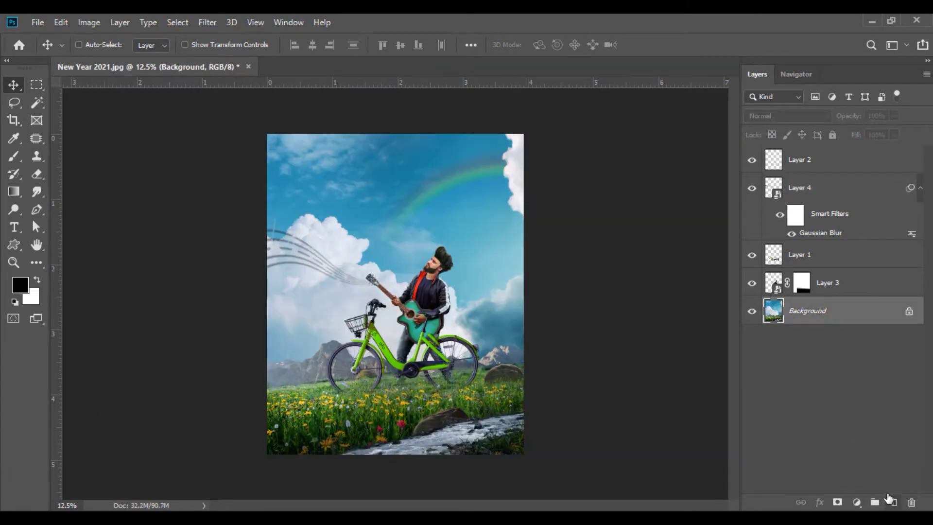
pyautogui.click(891, 501)
pyautogui.click(14, 164)
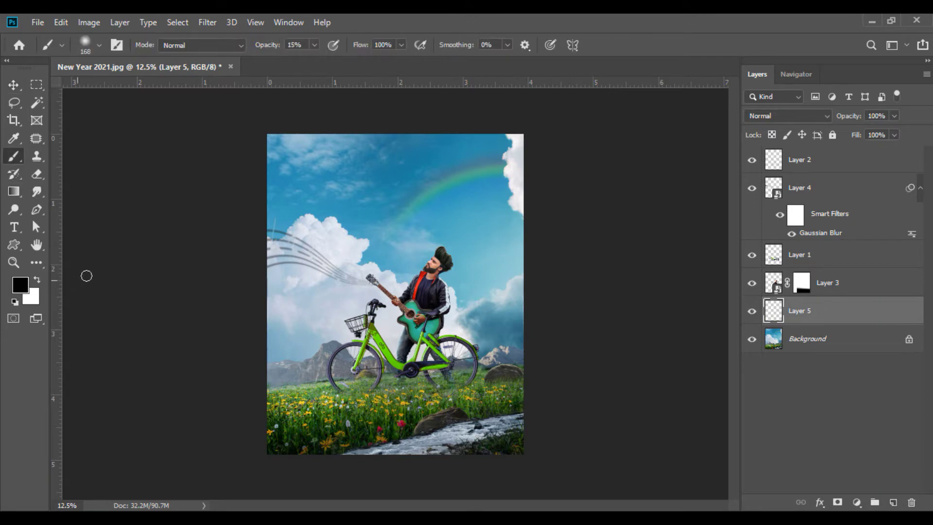
pyautogui.click(767, 117)
pyautogui.click(768, 279)
# - Brighten the flower meadow on the Overlay layer with a soft 600 px white brush at 15% opacity
pyautogui.rightClick(323, 251)
pyautogui.click(303, 432)
pyautogui.moveTo(380, 423); pyautogui.dragTo(261, 445)
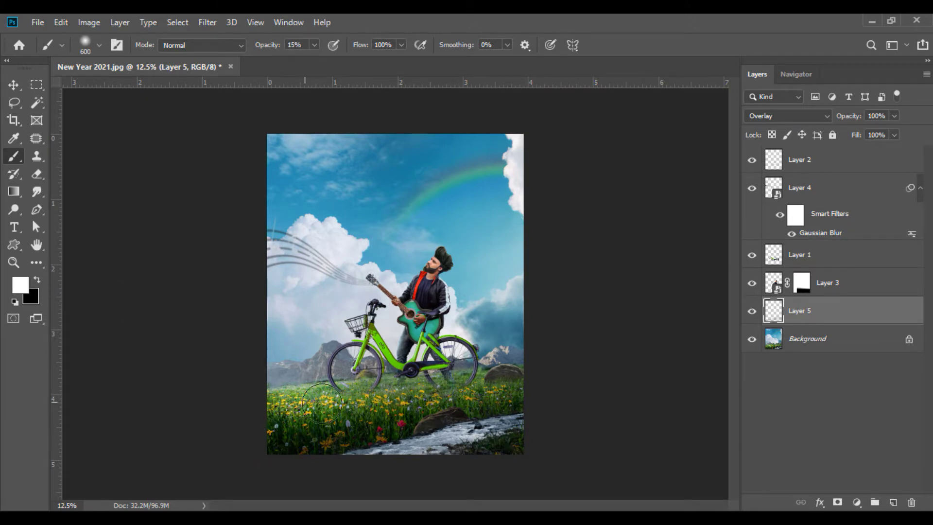
pyautogui.moveTo(322, 403); pyautogui.dragTo(337, 371)
pyautogui.press('v')
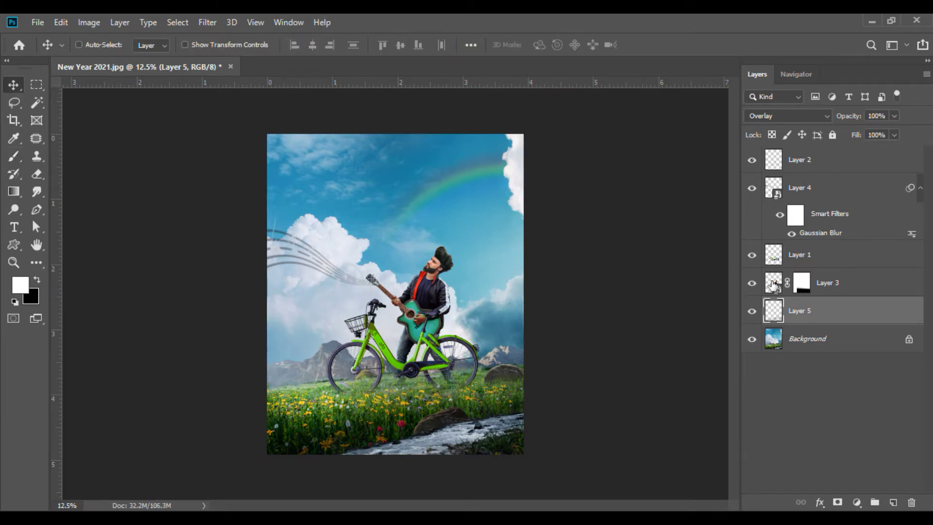
# - Load the guitarist's outline as a selection and add a new layer in Screen mode above his layer
pyautogui.click(826, 283)
pyautogui.click(896, 502)
pyautogui.click(788, 115)
pyautogui.click(757, 230)
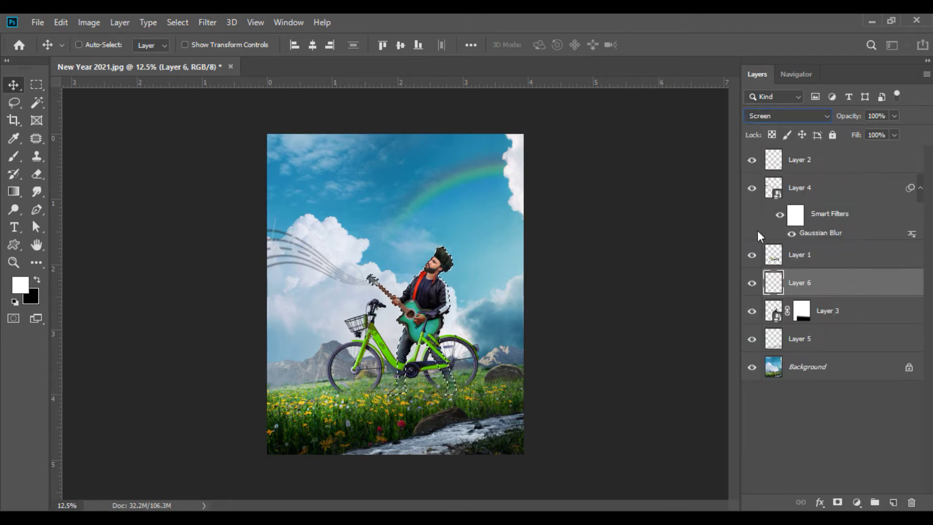
# - Paint soft white light along the guitarist's edges inside the selection with a 200 px brush at 15% opacity
pyautogui.click(13, 164)
pyautogui.hotkey('ctrl', '+')
pyautogui.hotkey('ctrl', '+')
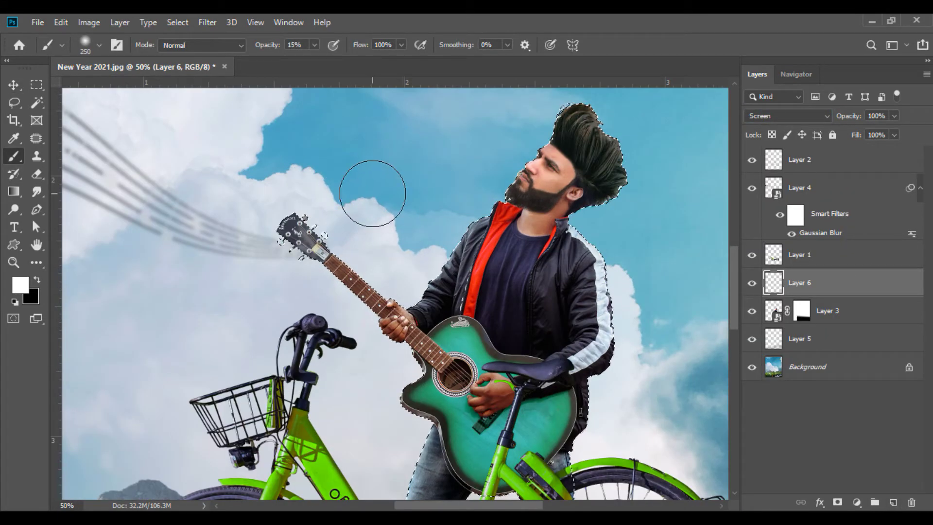
pyautogui.press('[')
pyautogui.press('[')
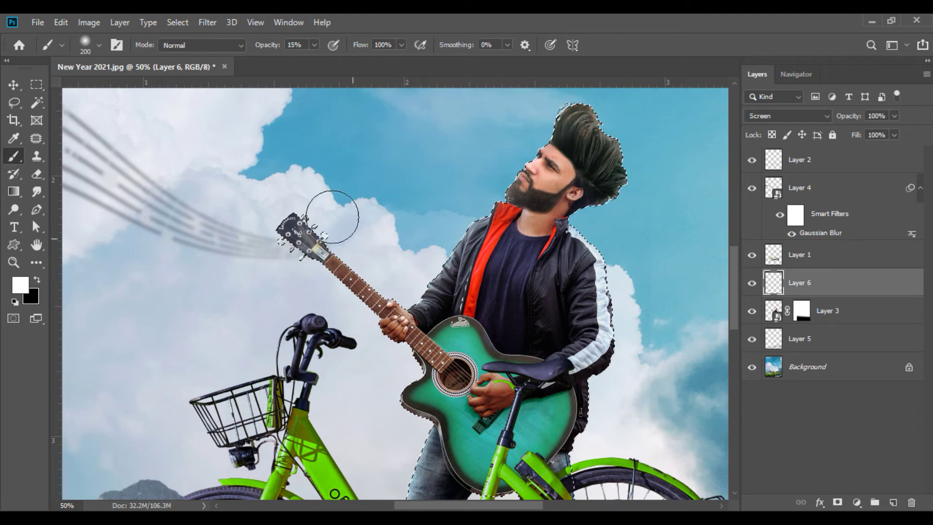
pyautogui.scroll(-3, 631, 330)
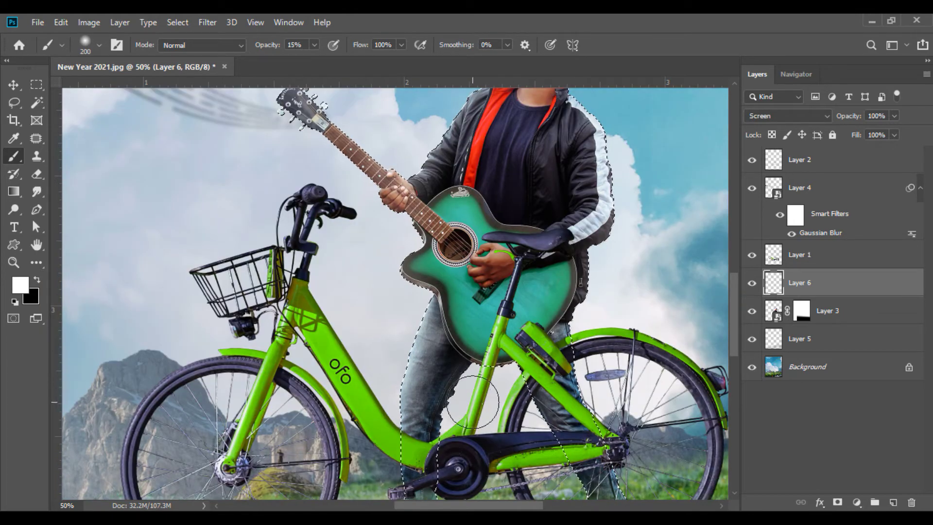
# - Load the bicycle's outline as a selection and add a new layer in Screen mode above the bicycle
pyautogui.click(799, 254)
pyautogui.keyDown('ctrl'); pyautogui.click(773, 254); pyautogui.keyUp('ctrl')
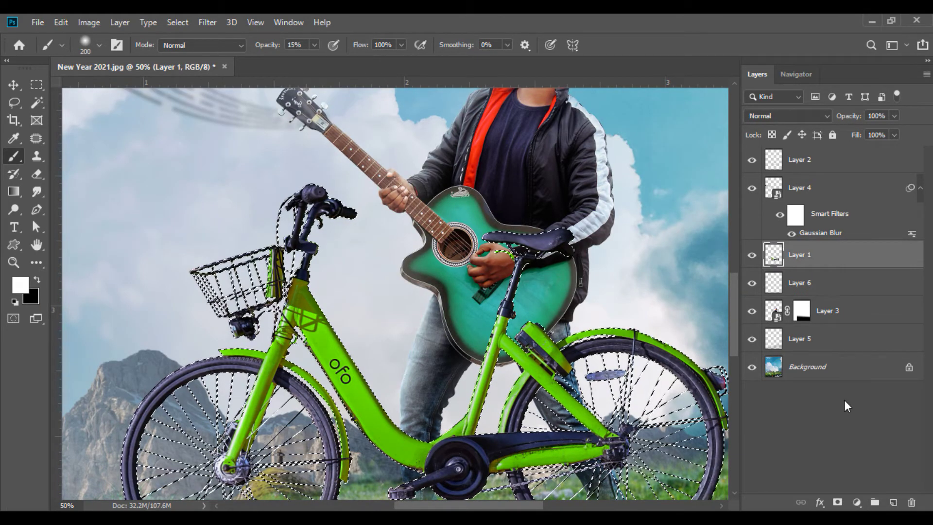
pyautogui.hotkey('ctrl', 'j')
pyautogui.click(780, 117)
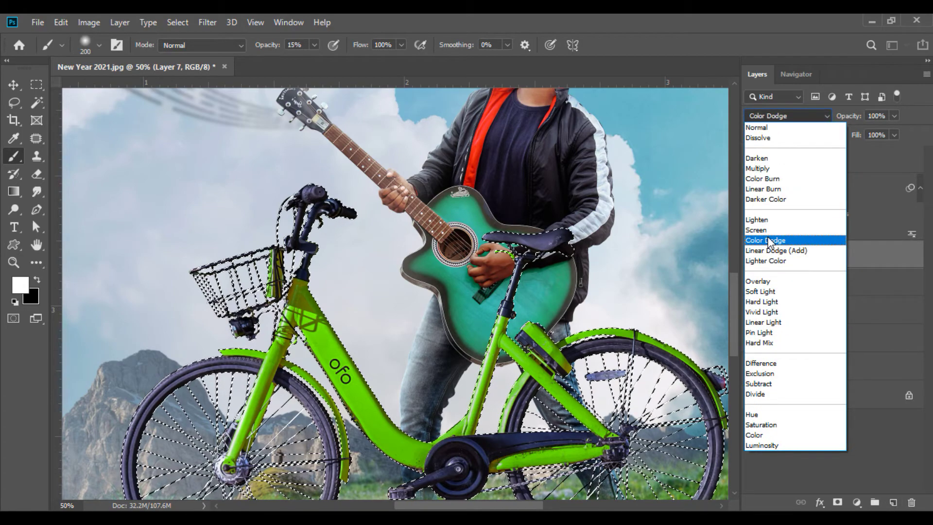
pyautogui.click(760, 230)
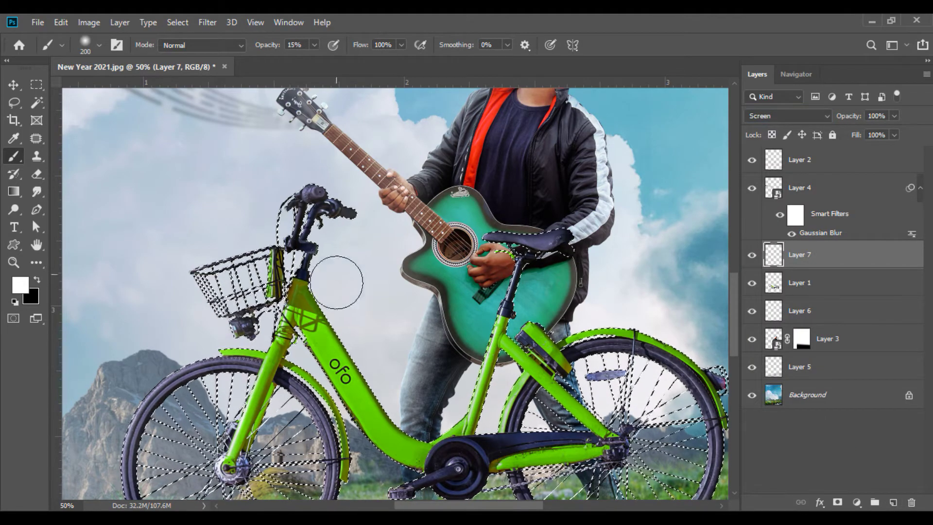
# - Clear the selection around the bicycle
pyautogui.press('v')
pyautogui.click(178, 22)
pyautogui.click(192, 47)
pyautogui.hotkey('ctrl', '-')
pyautogui.hotkey('ctrl', '-')
pyautogui.hotkey('ctrl', '-')
pyautogui.hotkey('ctrl', '-')
# - Open 2021 Png.png from File Explorer and bring its layer into New Year 2021.jpg as a smart object
pyautogui.hotkey('alt', 'Tab')
pyautogui.click(465, 241)
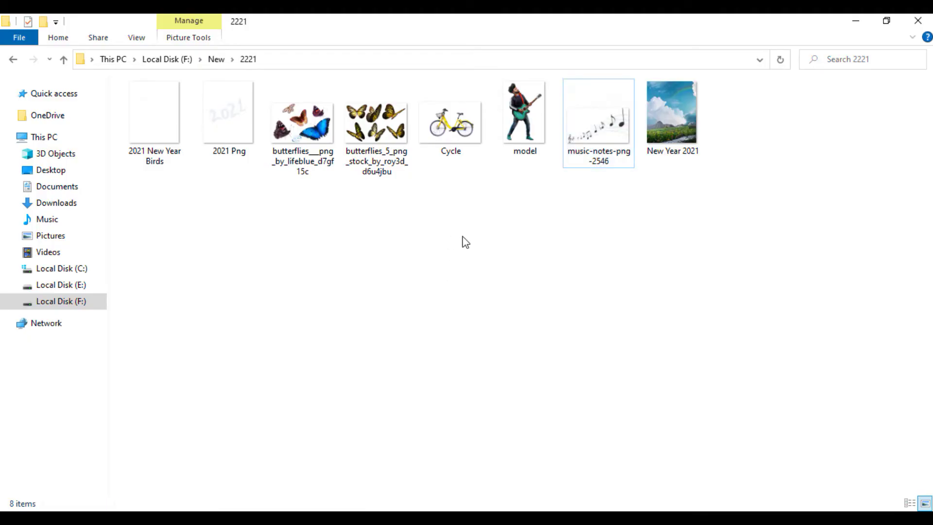
pyautogui.moveTo(229, 116); pyautogui.dragTo(305, 67)
pyautogui.rightClick(794, 169)
pyautogui.click(686, 204)
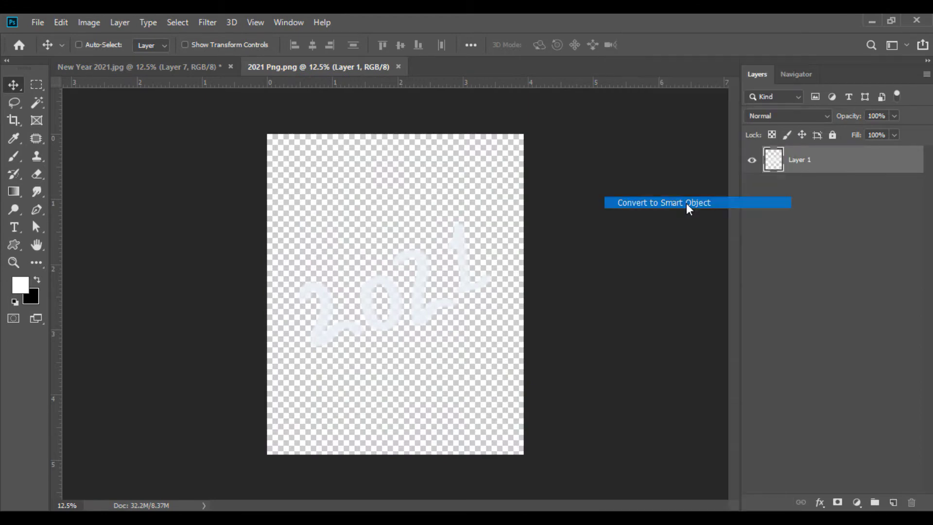
pyautogui.moveTo(275, 152); pyautogui.dragTo(386, 199)
# - Scale the 2021 lettering to 45% in the sky above the guitarist and close 2021 Png.png without saving
pyautogui.click(61, 22)
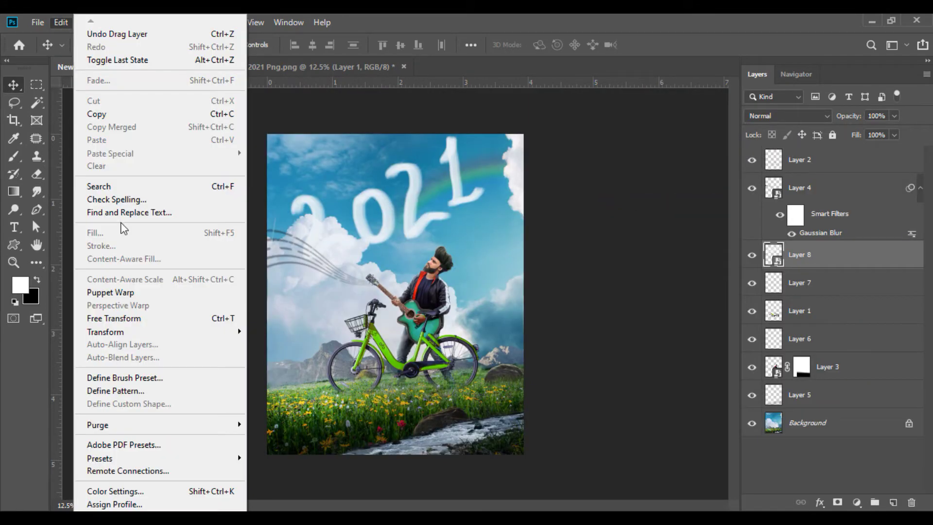
pyautogui.click(126, 323)
pyautogui.moveTo(504, 141); pyautogui.dragTo(392, 214)
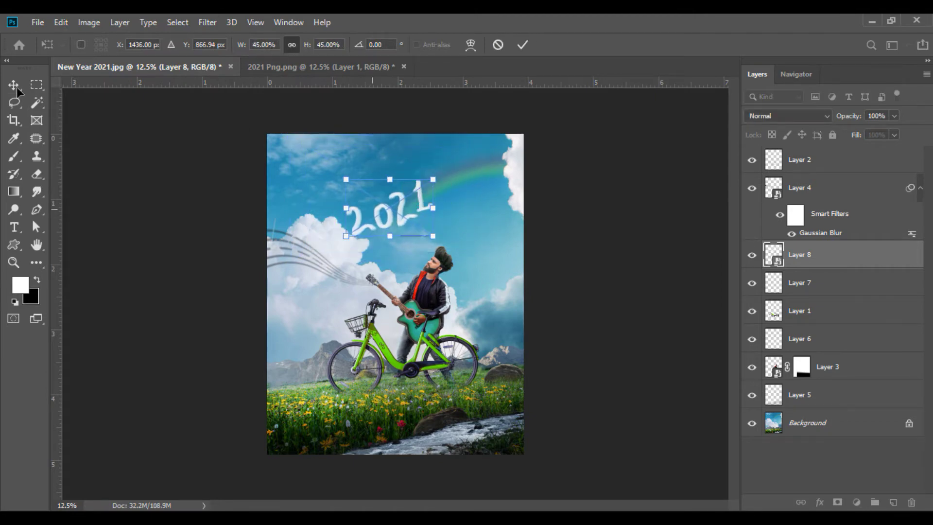
pyautogui.press('Return')
pyautogui.click(404, 67)
pyautogui.click(462, 212)
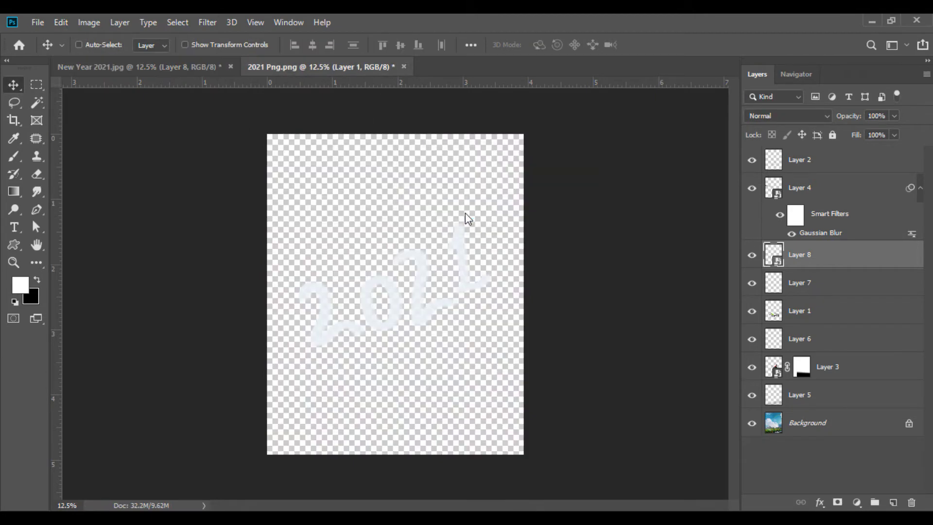
# - Open 2021 New Year Birds.png from File Explorer and bring its layer into New Year 2021.jpg as a smart object
pyautogui.hotkey('alt', 'Tab')
pyautogui.moveTo(159, 133); pyautogui.dragTo(327, 72)
pyautogui.rightClick(836, 163)
pyautogui.click(693, 202)
pyautogui.moveTo(265, 219); pyautogui.dragTo(307, 189)
# - Scale the birds down in the sky to the left of the 2021 lettering and close 2021 New Year Birds.png without saving
pyautogui.click(63, 24)
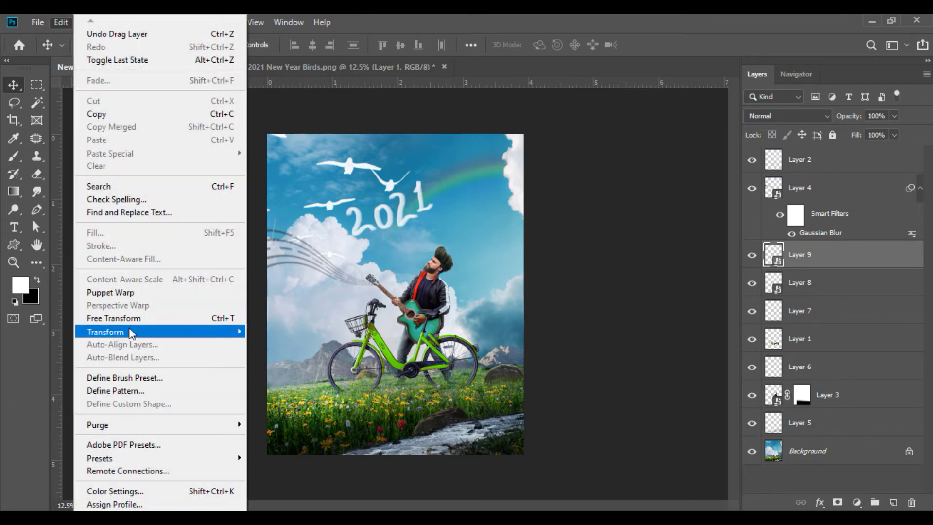
pyautogui.click(135, 318)
pyautogui.moveTo(410, 256); pyautogui.dragTo(325, 199)
pyautogui.press('Return')
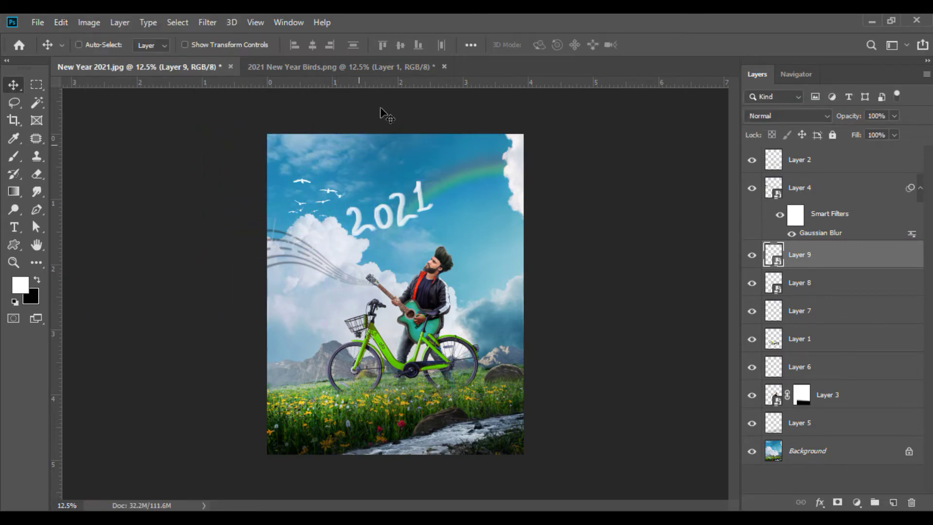
pyautogui.click(439, 66)
pyautogui.click(443, 66)
pyautogui.click(462, 210)
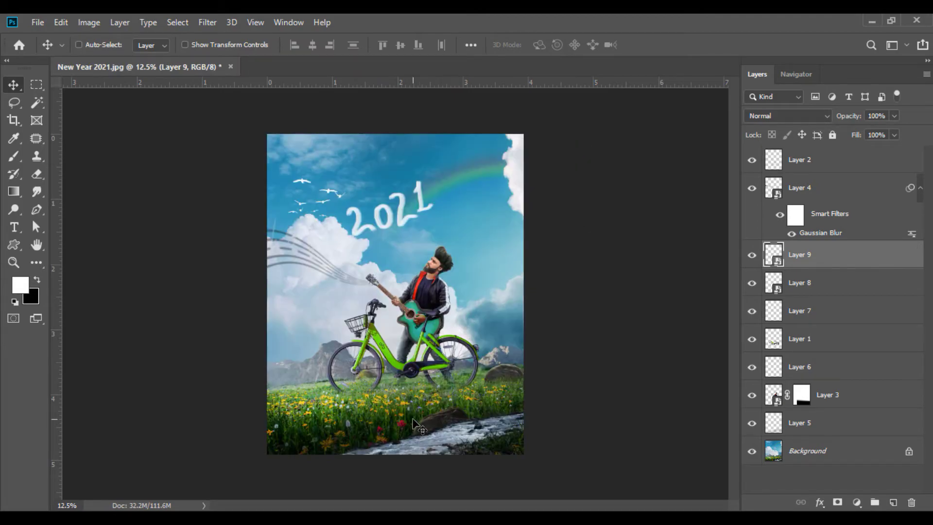
# - Open butterflies___png_by_lifeblue_d7gf15c.png from File Explorer and bring its lassoed blue butterfly into New Year 2021.jpg
pyautogui.hotkey('alt', 'Tab')
pyautogui.moveTo(301, 127); pyautogui.dragTo(348, 64)
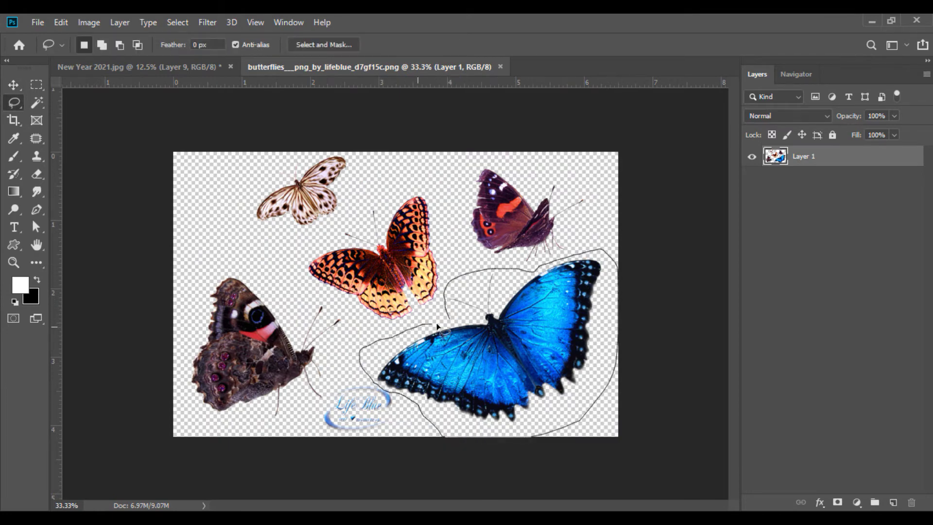
pyautogui.click(13, 85)
pyautogui.moveTo(505, 335)
pyautogui.mouseDown()
pyautogui.moveTo(194, 66)
pyautogui.moveTo(336, 311)
pyautogui.mouseUp()
# - Flip the blue butterfly horizontally, scale it to 17% and place it to the left of the bicycle's handlebars
pyautogui.hotkey('ctrl', '+')
pyautogui.hotkey('ctrl', '+')
pyautogui.hotkey('ctrl', '+')
pyautogui.click(61, 22)
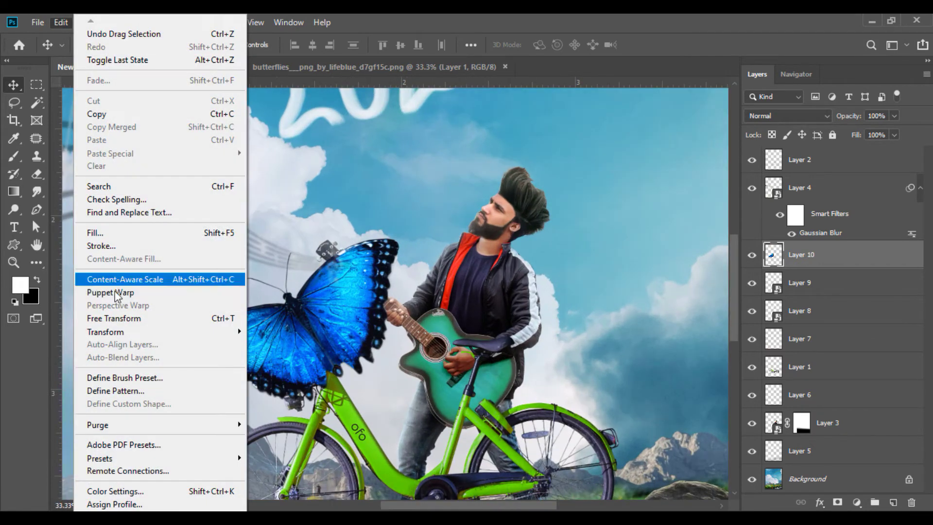
pyautogui.click(123, 319)
pyautogui.rightClick(277, 310)
pyautogui.moveTo(272, 45); pyautogui.dragTo(243, 51)
pyautogui.moveTo(286, 323); pyautogui.dragTo(221, 318)
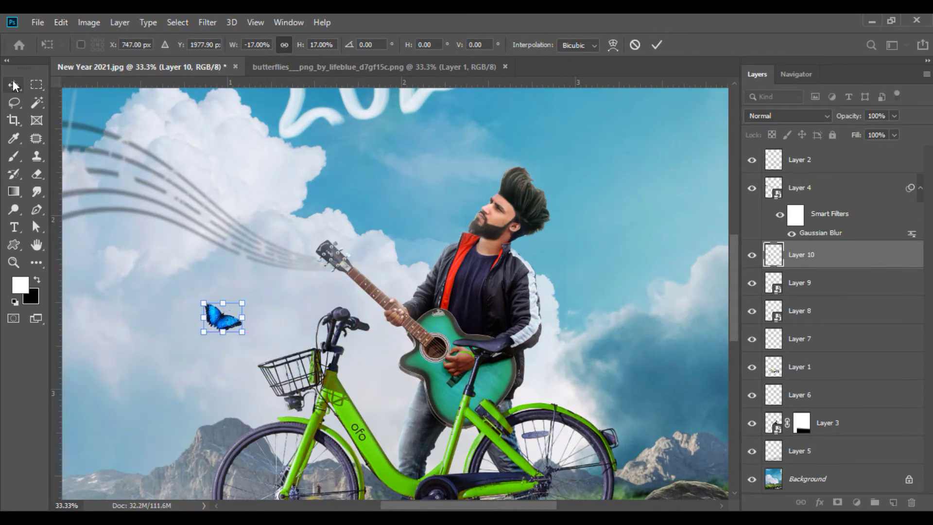
pyautogui.press('Return')
# - Lasso the orange butterfly in the butterflies image and bring it into New Year 2021.jpg
pyautogui.click(491, 68)
pyautogui.press('l')
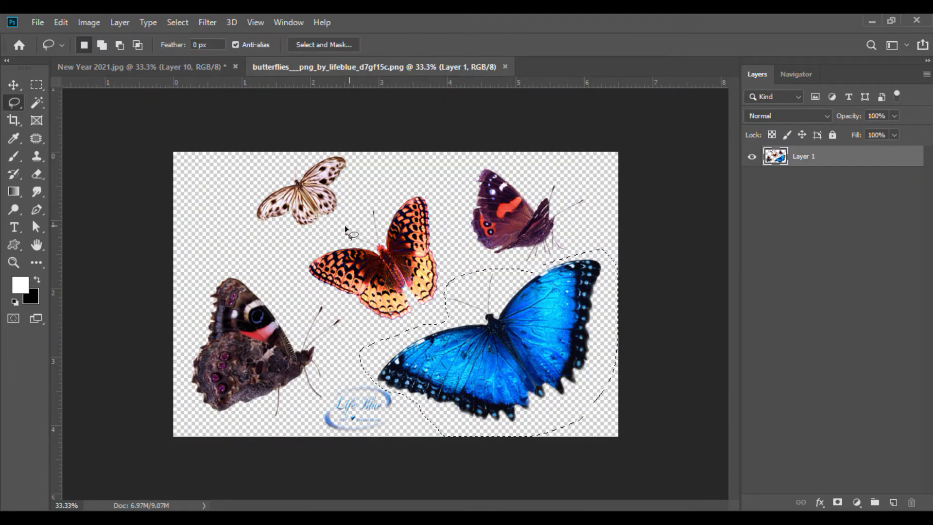
pyautogui.press('v')
pyautogui.moveTo(369, 272)
pyautogui.mouseDown()
pyautogui.moveTo(286, 100)
pyautogui.moveTo(264, 237)
pyautogui.mouseUp()
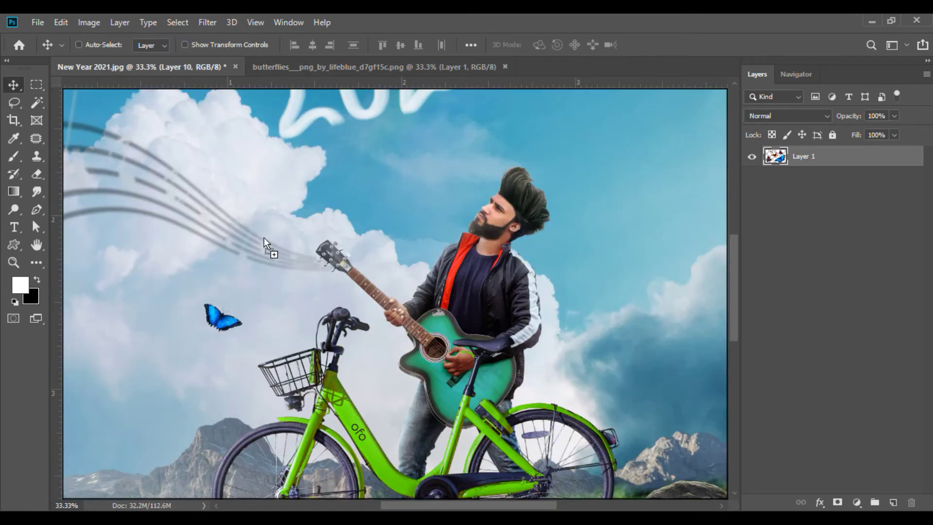
pyautogui.moveTo(217, 397); pyautogui.dragTo(217, 394)
# - Scale the orange butterfly down and place it just left of the bicycle's basket, below the blue butterfly
pyautogui.click(61, 23)
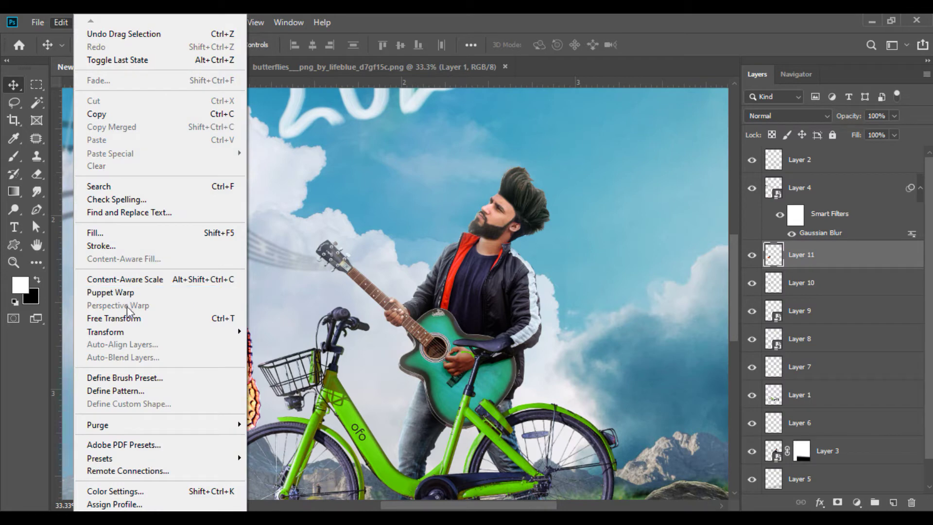
pyautogui.click(93, 318)
pyautogui.moveTo(282, 46); pyautogui.dragTo(250, 51)
pyautogui.rightClick(208, 387)
pyautogui.press('Escape')
pyautogui.press('Return')
pyautogui.moveTo(194, 395); pyautogui.dragTo(239, 370)
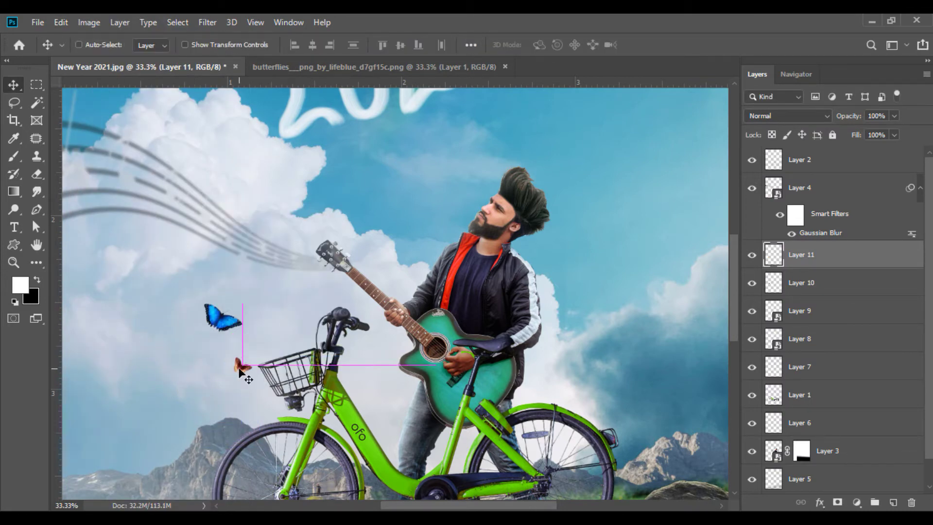
# - Open butterflies_5_png_stock_by_roy3d_d6u4jbu.png from File Explorer
pyautogui.click(374, 517)
pyautogui.moveTo(372, 124); pyautogui.dragTo(416, 515)
pyautogui.moveTo(321, 63); pyautogui.dragTo(321, 68)
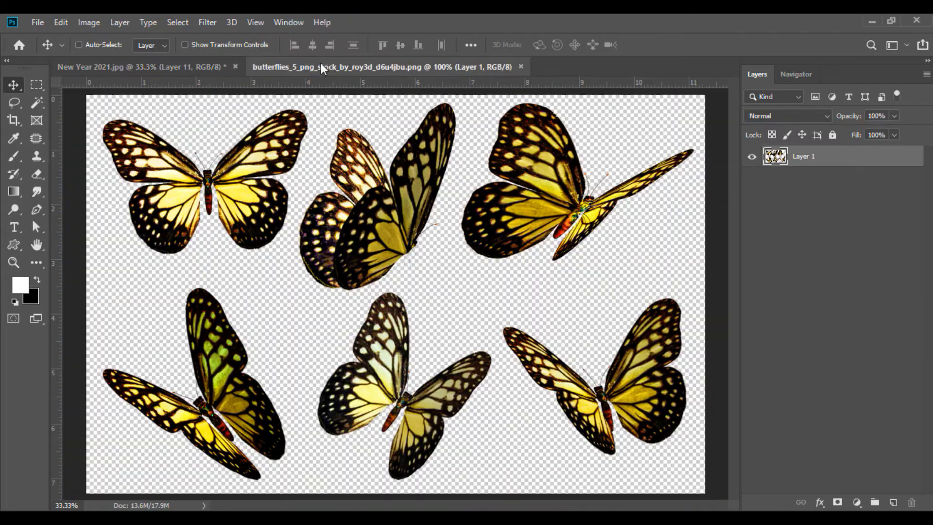
# - Lasso the middle butterfly of the upper row and bring it into New Year 2021.jpg
pyautogui.click(14, 103)
pyautogui.moveTo(317, 163); pyautogui.dragTo(372, 296)
pyautogui.moveTo(478, 126); pyautogui.dragTo(315, 161)
pyautogui.press('v')
pyautogui.moveTo(379, 209)
pyautogui.mouseDown()
pyautogui.moveTo(194, 57)
pyautogui.moveTo(220, 436)
pyautogui.mouseUp()
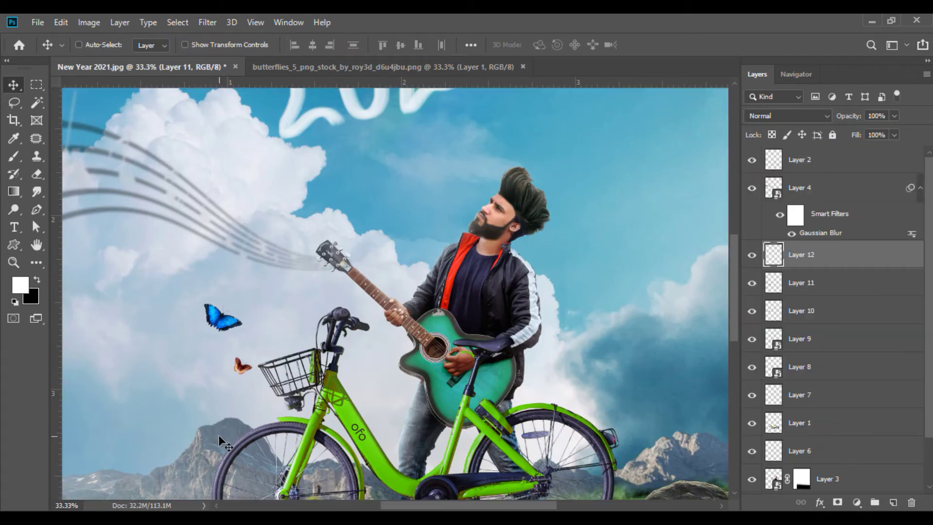
# - Scale the yellow butterfly down to 11% and place it at the upper-left edge of the bicycle's front wheel
pyautogui.click(61, 21)
pyautogui.click(120, 315)
pyautogui.moveTo(300, 45); pyautogui.dragTo(238, 55)
pyautogui.hotkey('ctrl', '+')
pyautogui.hotkey('ctrl', '+')
pyautogui.scroll(-5, 448, 481)
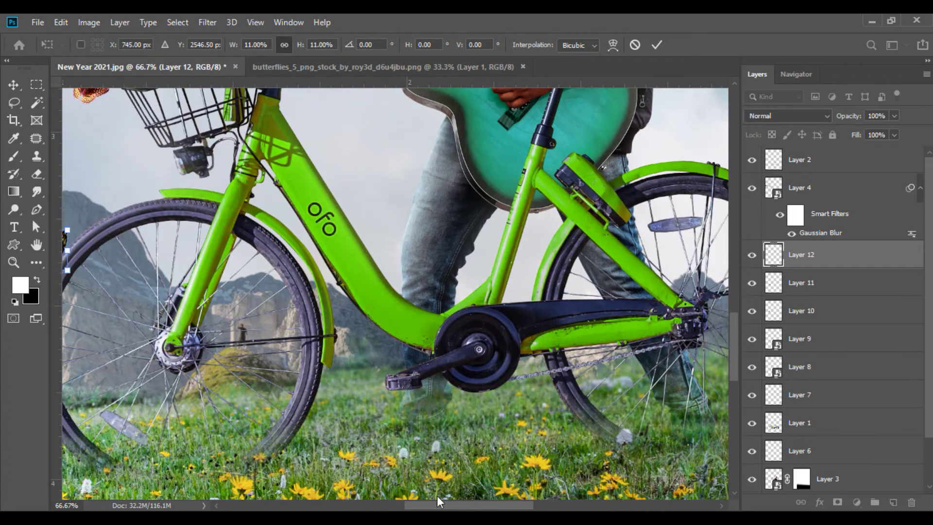
pyautogui.hscroll(-5, 448, 481)
pyautogui.moveTo(250, 229); pyautogui.dragTo(275, 214)
pyautogui.press('Return')
# - Duplicate the yellow butterfly, move the copy just right of the handlebar stem and scale it to 51%
pyautogui.hotkey('ctrl', 'j')
pyautogui.moveTo(301, 213); pyautogui.dragTo(526, 103)
pyautogui.click(61, 22)
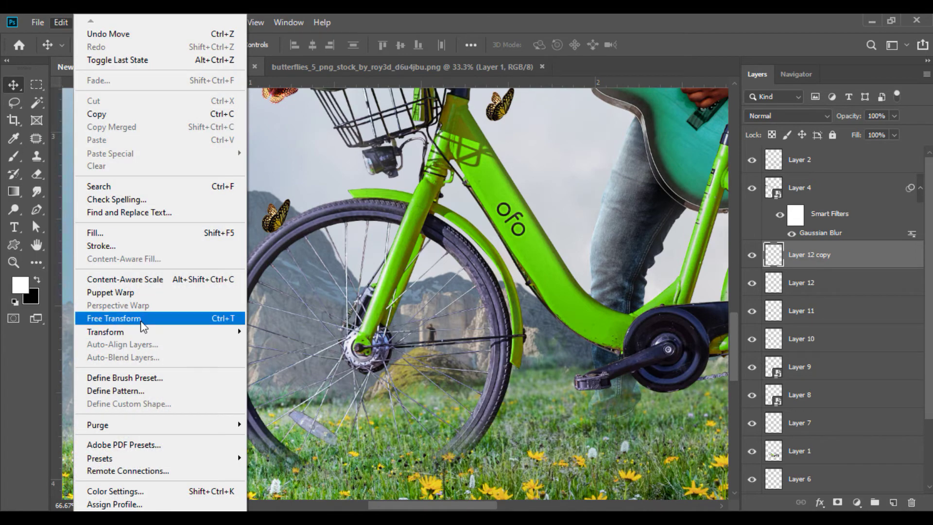
pyautogui.click(141, 325)
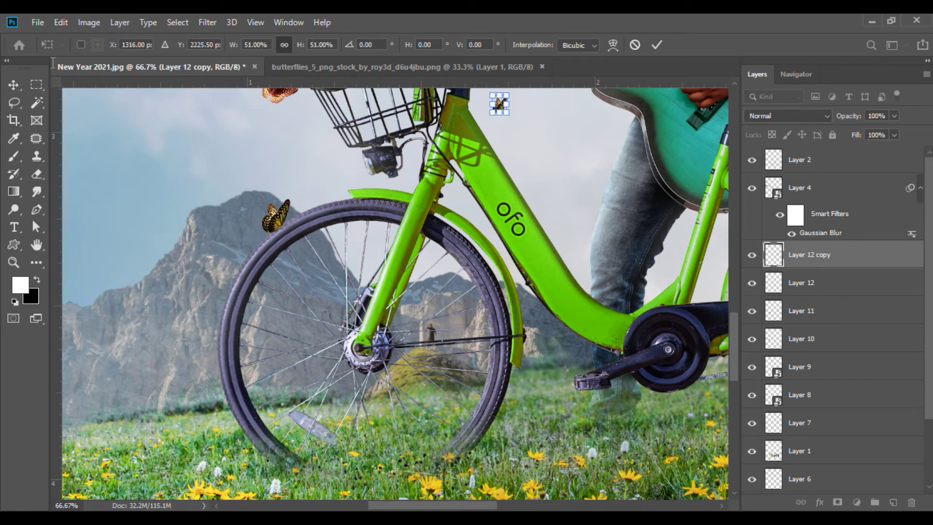
pyautogui.press('Return')
# - Duplicate the small butterfly beside the handlebar stem and scale the new copy to 182%
pyautogui.hotkey('ctrl', 'j')
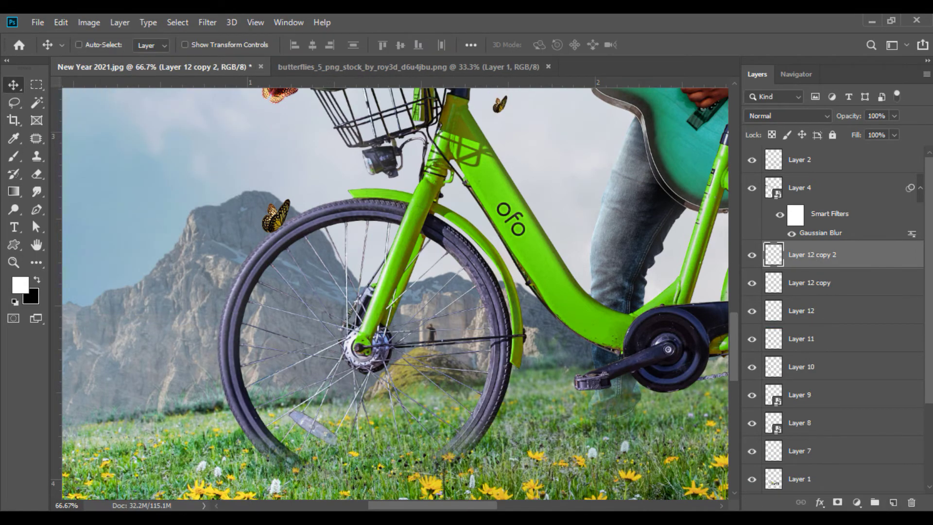
pyautogui.hotkey('ctrl', '-')
pyautogui.hotkey('ctrl', '-')
pyautogui.hotkey('ctrl', '-')
pyautogui.click(61, 23)
pyautogui.click(136, 319)
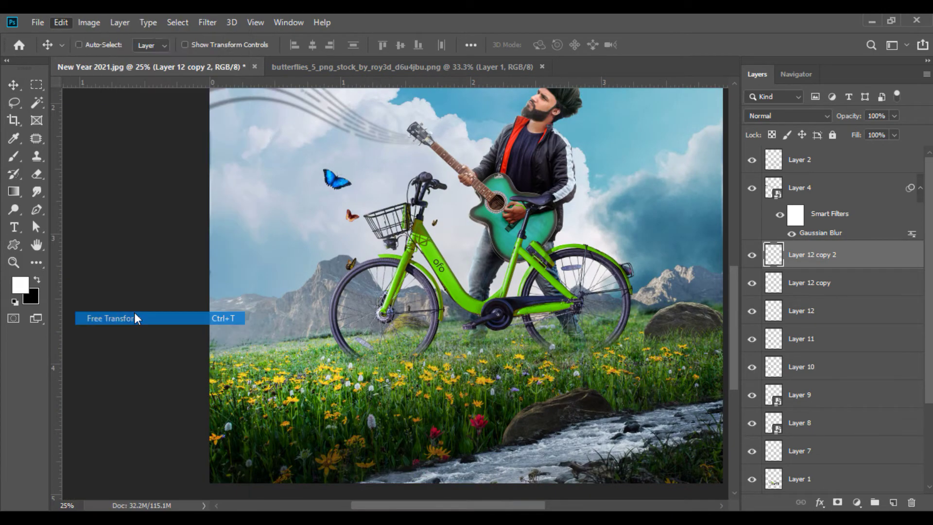
pyautogui.hotkey('ctrl', '+')
pyautogui.hotkey('ctrl', '+')
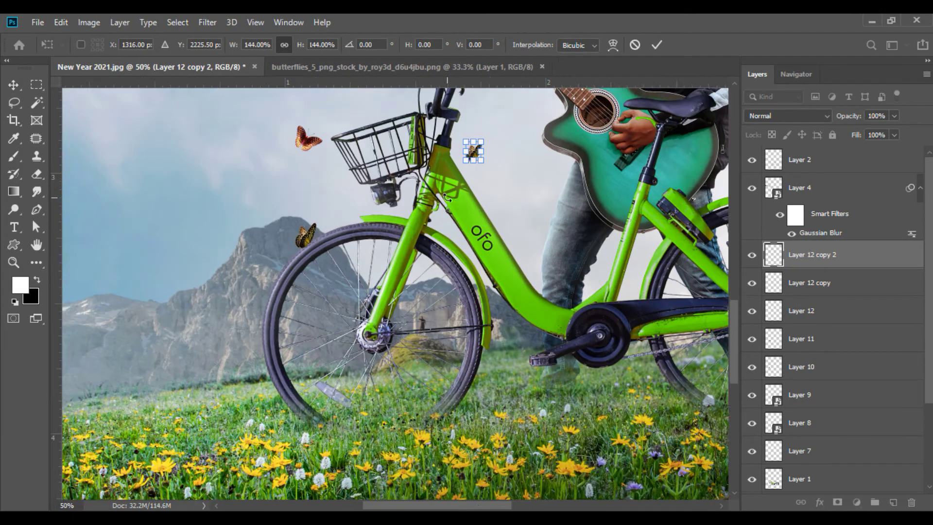
pyautogui.hscroll(5, 447, 198)
pyautogui.click(320, 45)
pyautogui.write('182')
pyautogui.press('Tab')
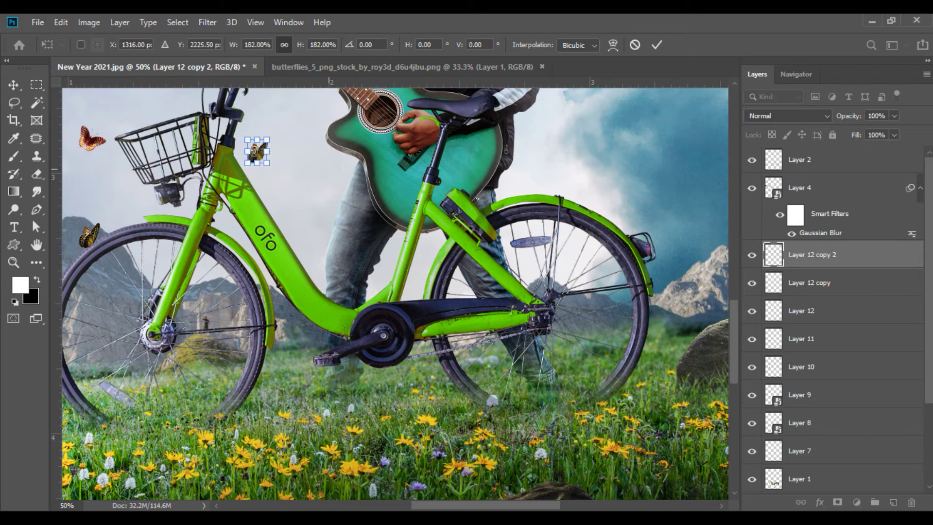
pyautogui.press('Return')
# - Move the enlarged butterfly copy to the rear wheel, flip it horizontally and place it just above the tail light
pyautogui.moveTo(256, 164); pyautogui.dragTo(598, 197)
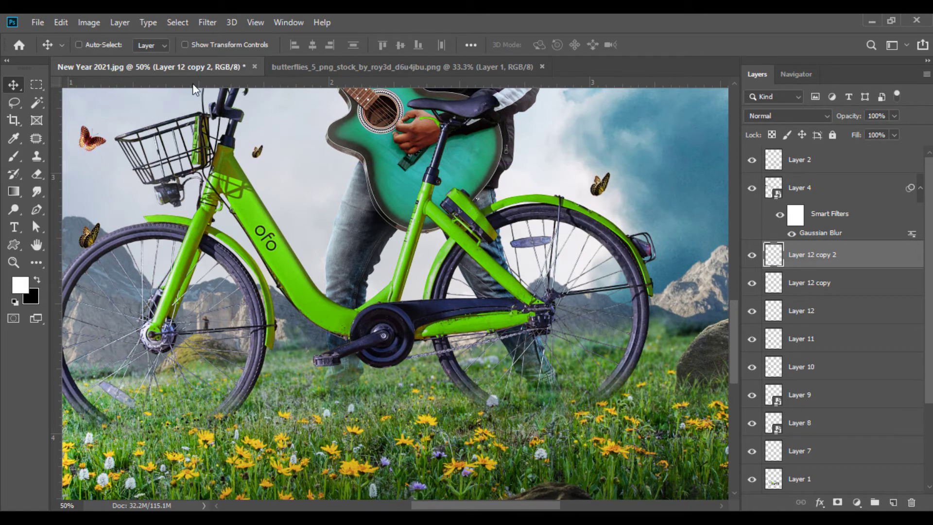
pyautogui.click(59, 23)
pyautogui.click(152, 319)
pyautogui.rightClick(599, 183)
pyautogui.click(648, 351)
pyautogui.moveTo(600, 185); pyautogui.dragTo(633, 228)
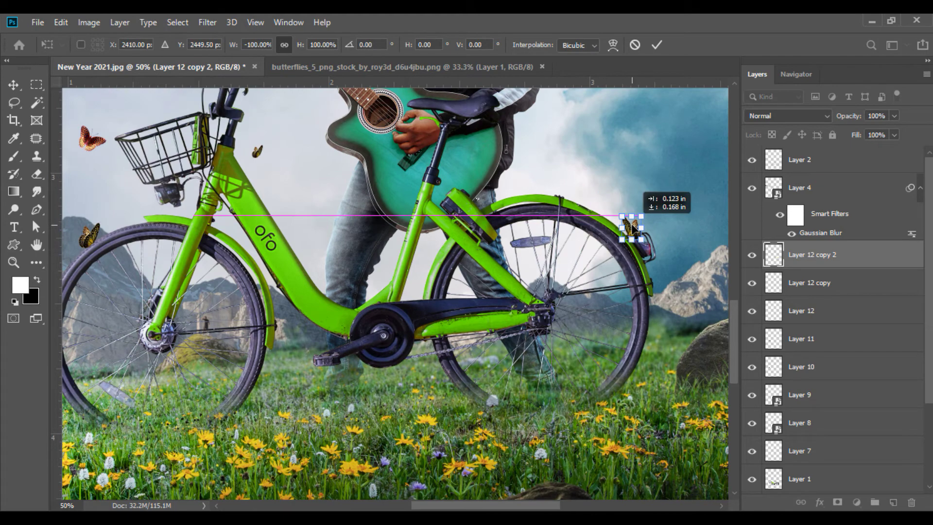
pyautogui.press('Return')
pyautogui.hotkey('ctrl', '-')
pyautogui.hotkey('ctrl', '-')
pyautogui.hotkey('ctrl', '-')
pyautogui.hotkey('ctrl', '-')
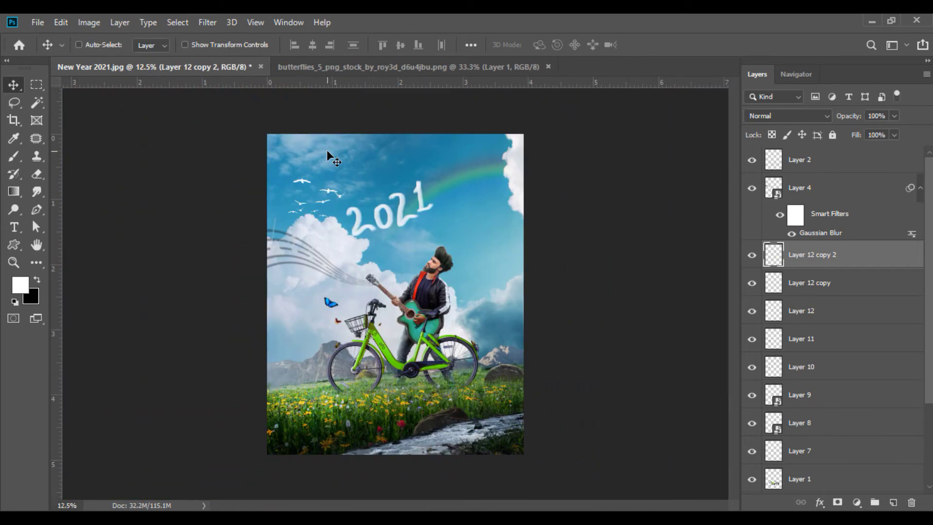
# - Lasso the upper-right butterfly in the butterflies image and bring it into New Year 2021.jpg at the lower-right corner
pyautogui.click(464, 68)
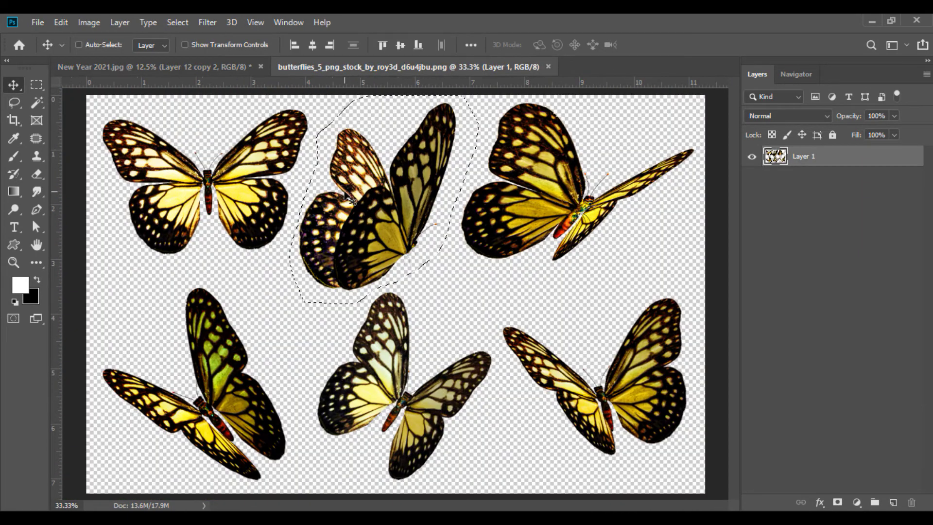
pyautogui.click(14, 103)
pyautogui.moveTo(611, 135)
pyautogui.mouseDown()
pyautogui.moveTo(533, 97)
pyautogui.moveTo(477, 132)
pyautogui.moveTo(447, 226)
pyautogui.moveTo(481, 286)
pyautogui.moveTo(671, 247)
pyautogui.moveTo(687, 115)
pyautogui.mouseUp()
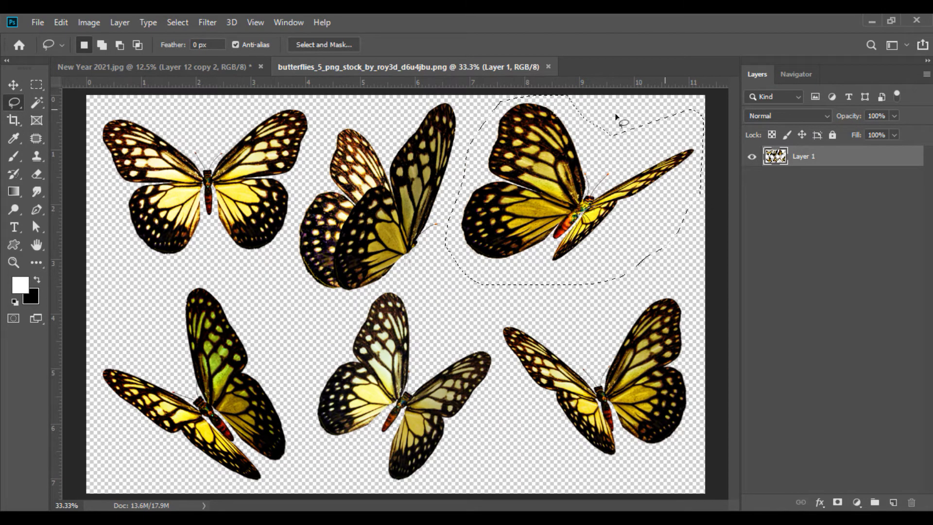
pyautogui.click(14, 84)
pyautogui.moveTo(516, 202)
pyautogui.mouseDown()
pyautogui.moveTo(518, 226)
pyautogui.moveTo(212, 67)
pyautogui.moveTo(343, 153)
pyautogui.mouseUp()
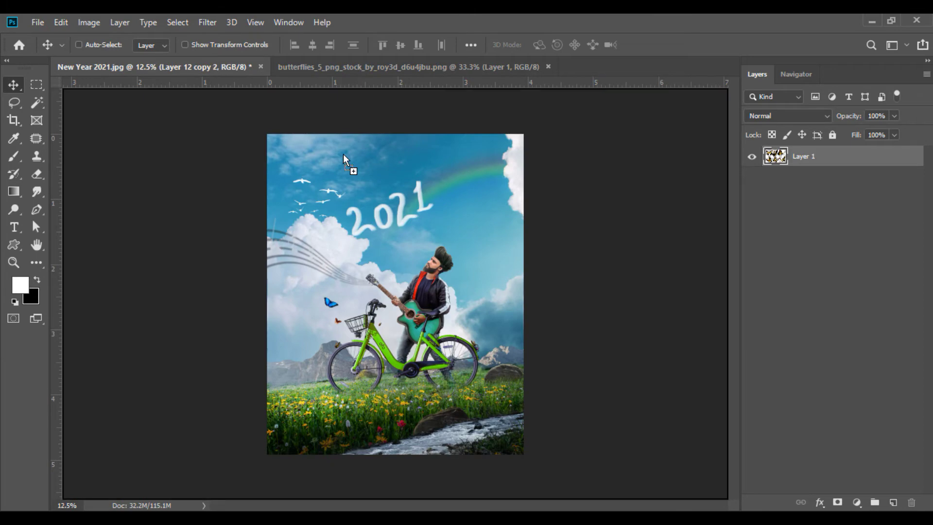
pyautogui.moveTo(507, 414); pyautogui.dragTo(502, 418)
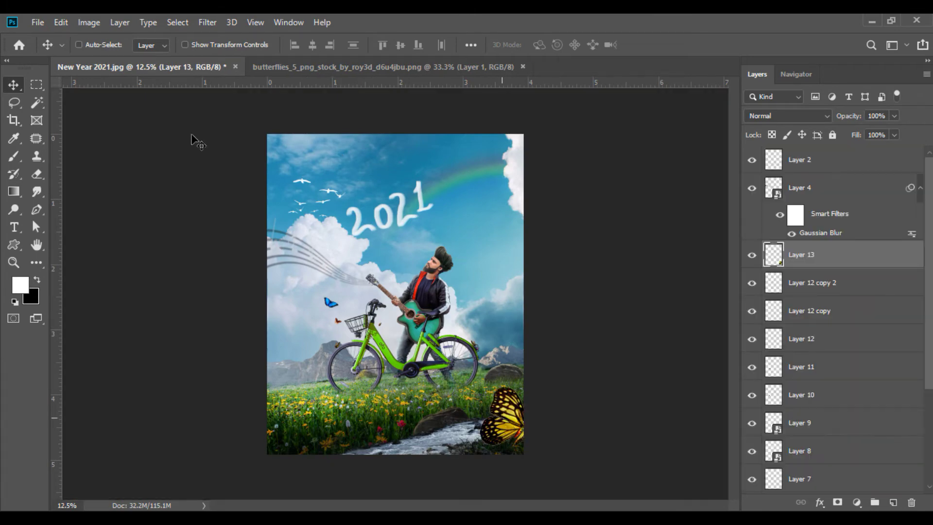
# - Flip the large foreground butterfly horizontally and shift it down so it is partly cut off by the image's lower-right corner
pyautogui.click(56, 22)
pyautogui.click(150, 321)
pyautogui.rightClick(506, 430)
pyautogui.click(562, 396)
pyautogui.moveTo(505, 428); pyautogui.dragTo(482, 447)
pyautogui.press('Return')
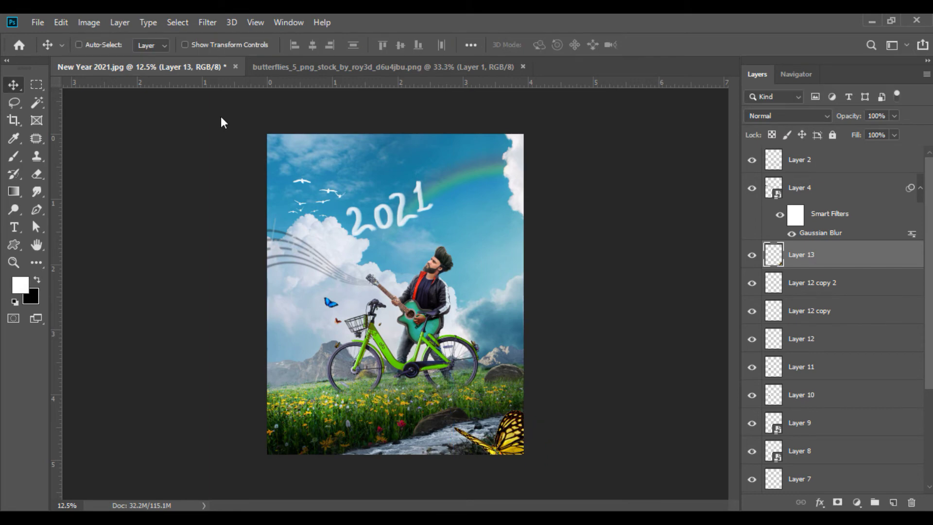
# - Apply a Motion Blur to the large foreground butterfly with an angle of 90° and a distance of 78 pixels
pyautogui.click(209, 25)
pyautogui.moveTo(224, 177)
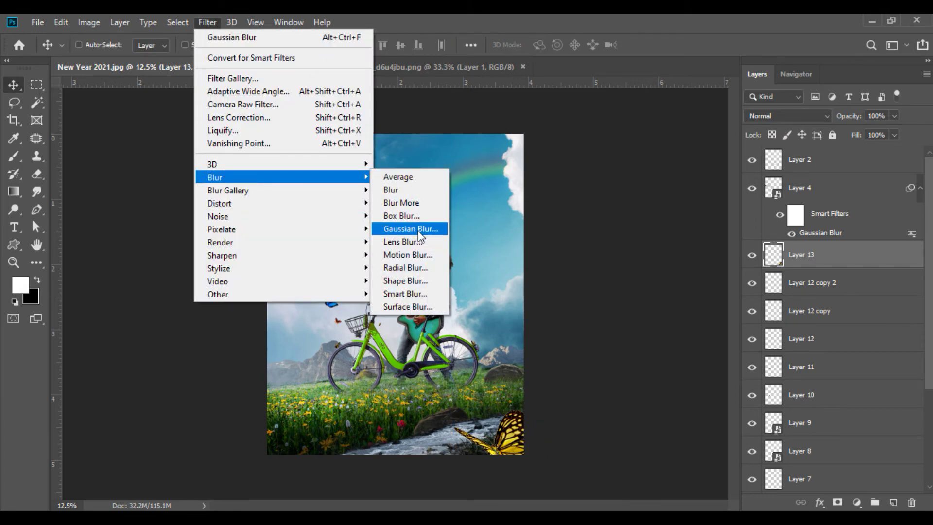
pyautogui.click(416, 254)
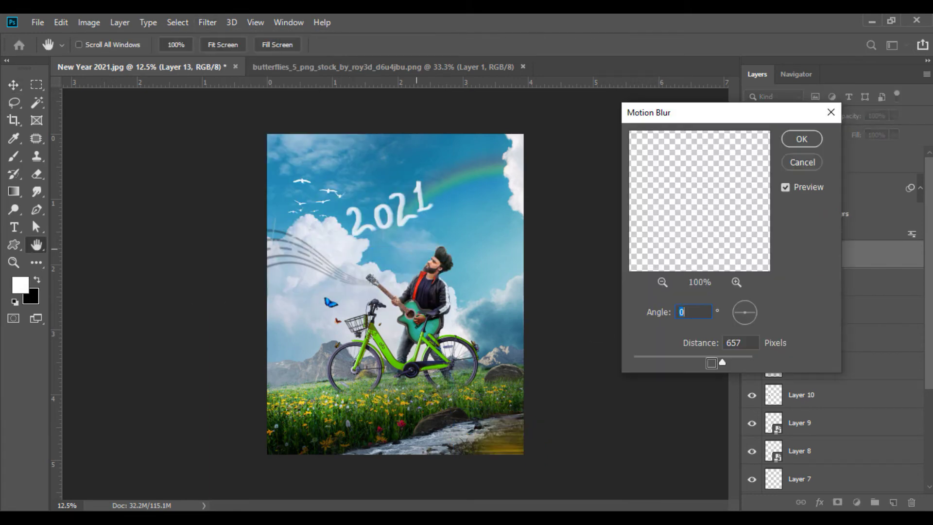
pyautogui.moveTo(723, 362); pyautogui.dragTo(672, 359)
pyautogui.click(744, 305)
pyautogui.moveTo(745, 304); pyautogui.dragTo(745, 304)
pyautogui.moveTo(672, 362)
pyautogui.mouseDown()
pyautogui.moveTo(681, 362)
pyautogui.moveTo(647, 362)
pyautogui.moveTo(671, 366)
pyautogui.mouseUp()
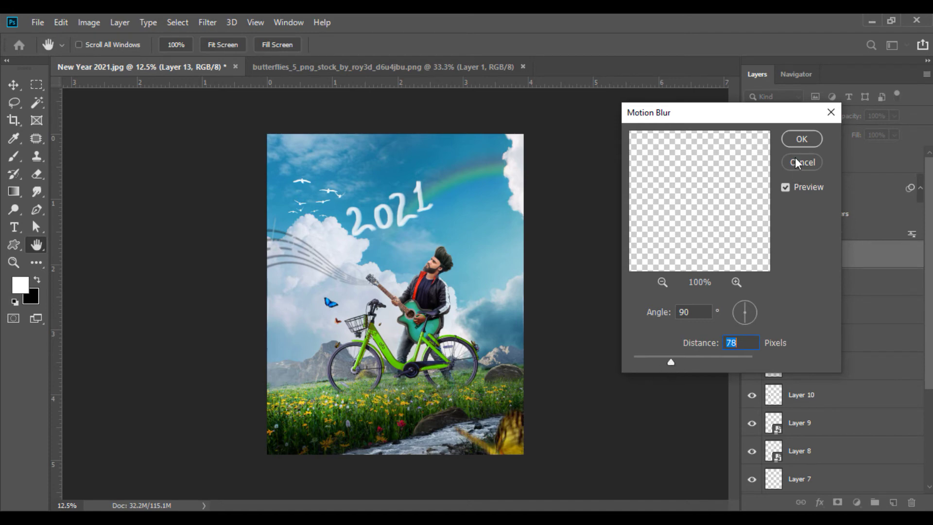
pyautogui.click(801, 139)
# - Merge all visible layers and duplicate the resulting Background layer
pyautogui.rightClick(821, 253)
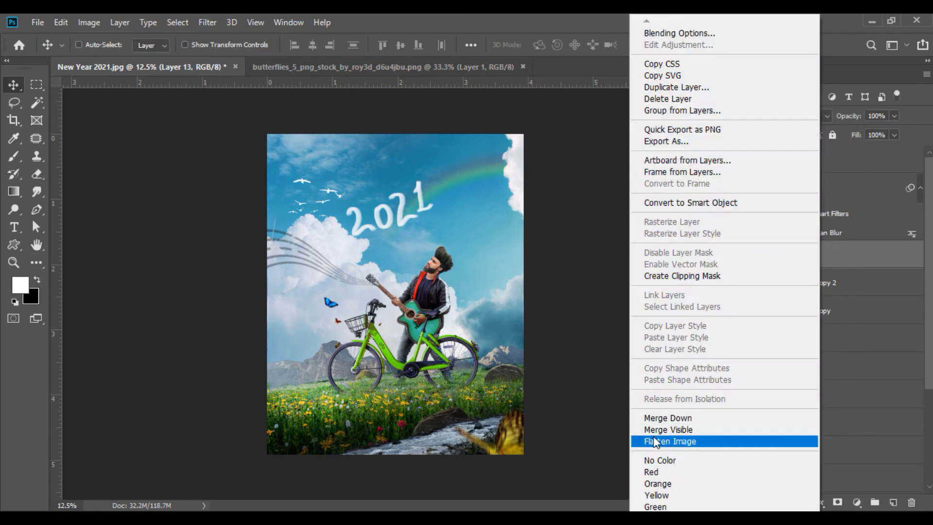
pyautogui.click(666, 429)
pyautogui.moveTo(801, 161); pyautogui.dragTo(892, 502)
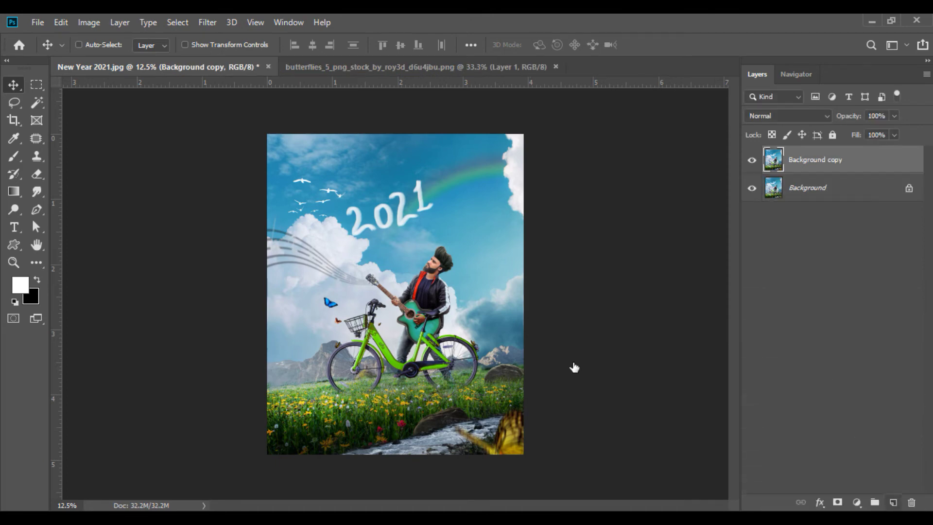
# - In the Camera Raw Filter, set Clarity to +16, Blacks to -4, Shadows to +12 and Highlights to +5 on the copy
pyautogui.click(208, 24)
pyautogui.click(238, 100)
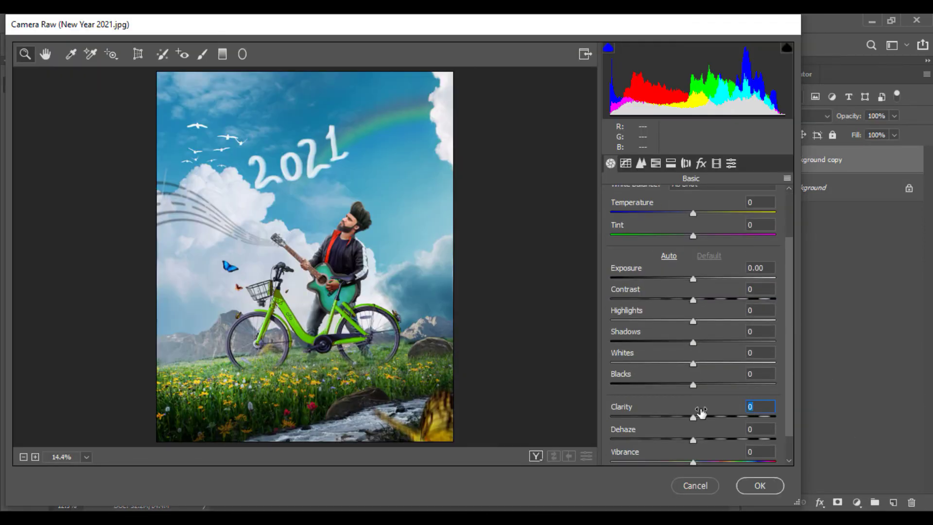
pyautogui.write('16')
pyautogui.click(761, 374)
pyautogui.write('-4')
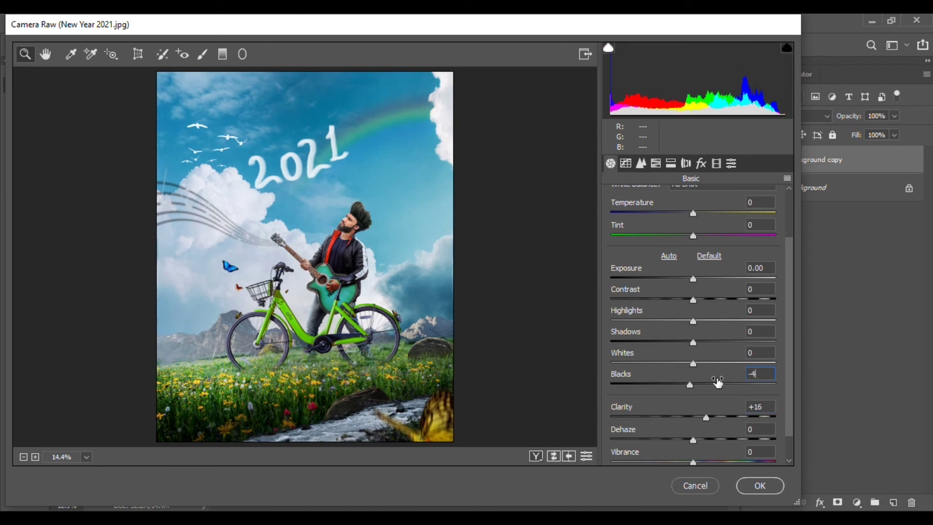
pyautogui.click(756, 334)
pyautogui.write('12')
pyautogui.hotkey('shift', 'Tab')
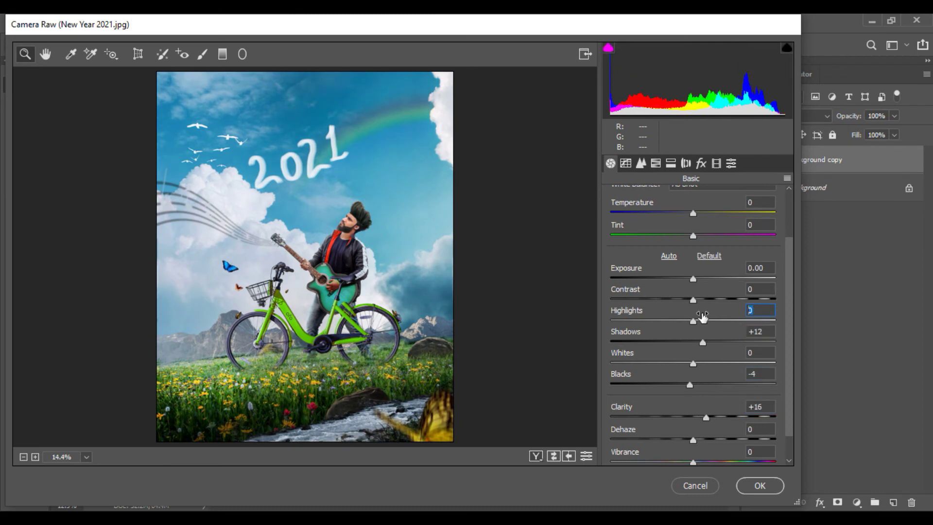
pyautogui.write('5')
# - Raise the HSL saturation to +30 for Yellows, +26 for Blues, +28 for Greens and +9 for Reds
pyautogui.click(655, 163)
pyautogui.click(660, 201)
pyautogui.moveTo(696, 293); pyautogui.dragTo(719, 295)
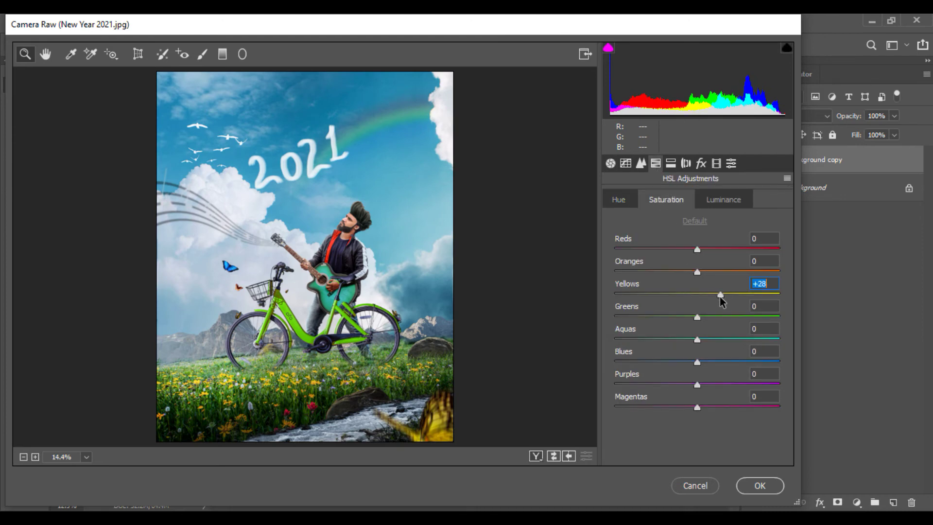
pyautogui.moveTo(713, 364); pyautogui.dragTo(718, 365)
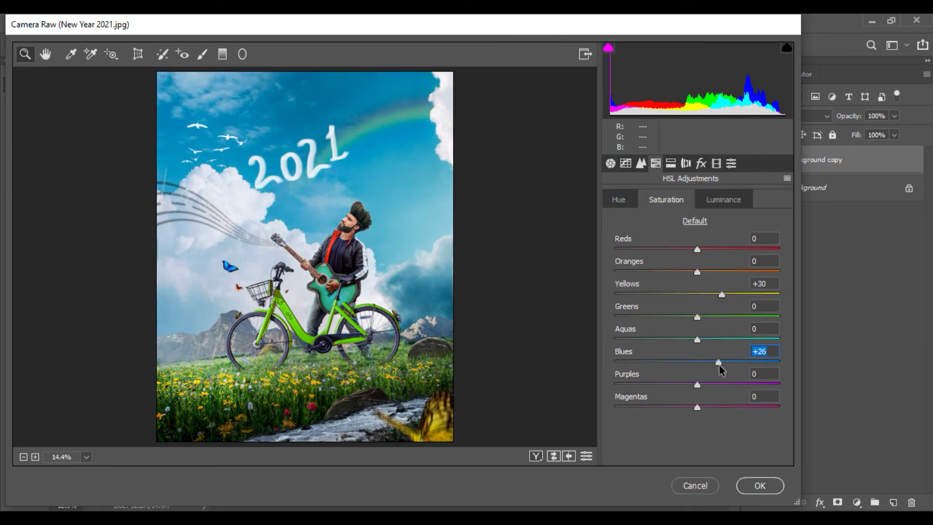
pyautogui.moveTo(695, 318); pyautogui.dragTo(713, 320)
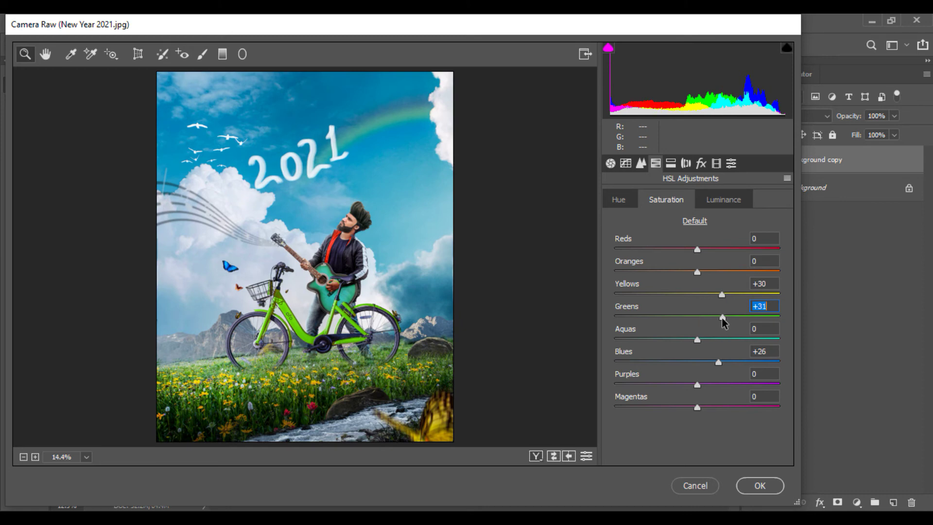
pyautogui.moveTo(697, 249); pyautogui.dragTo(706, 251)
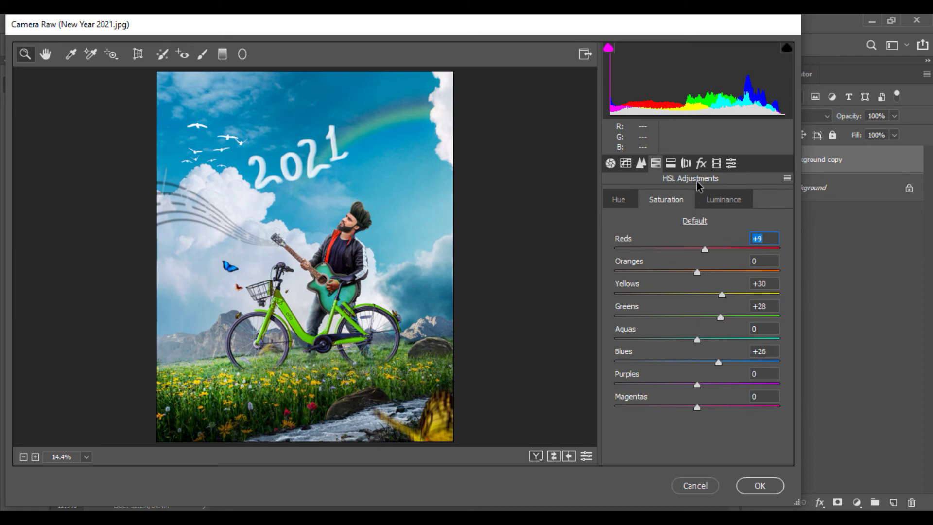
# - Set the post-crop vignetting amount to -20 and apply the Camera Raw adjustments
pyautogui.click(701, 163)
pyautogui.moveTo(697, 339); pyautogui.dragTo(682, 343)
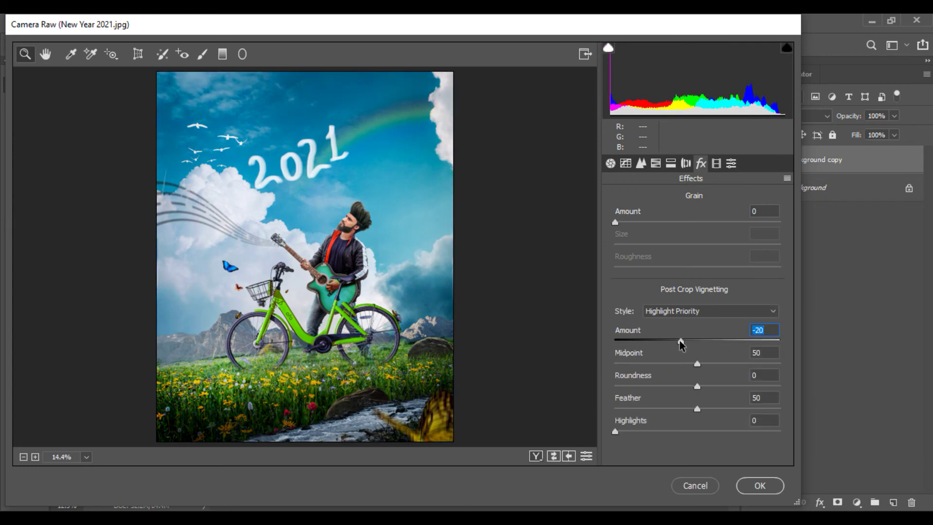
pyautogui.click(758, 486)
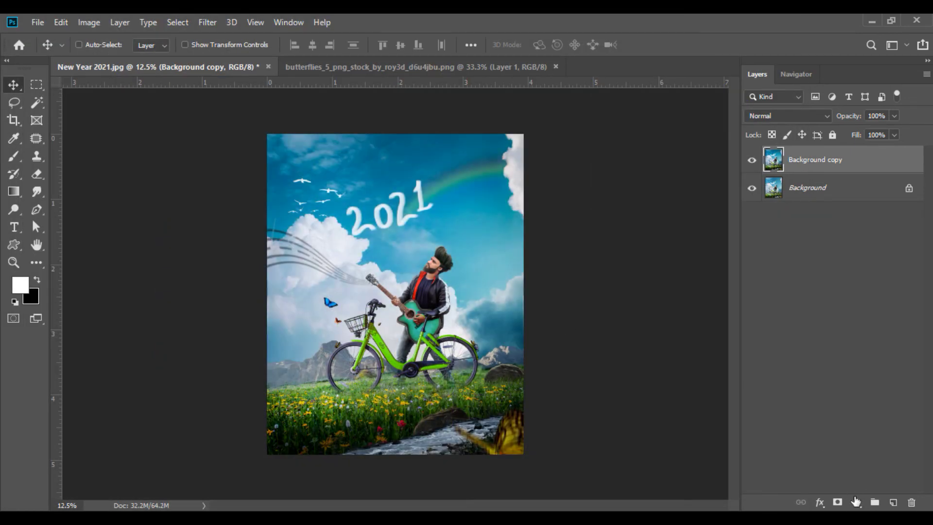
# - Add a Color Balance adjustment with midtones +8 red, -5 magenta and -17 yellow, and merge it down into Background copy
pyautogui.click(856, 501)
pyautogui.click(861, 379)
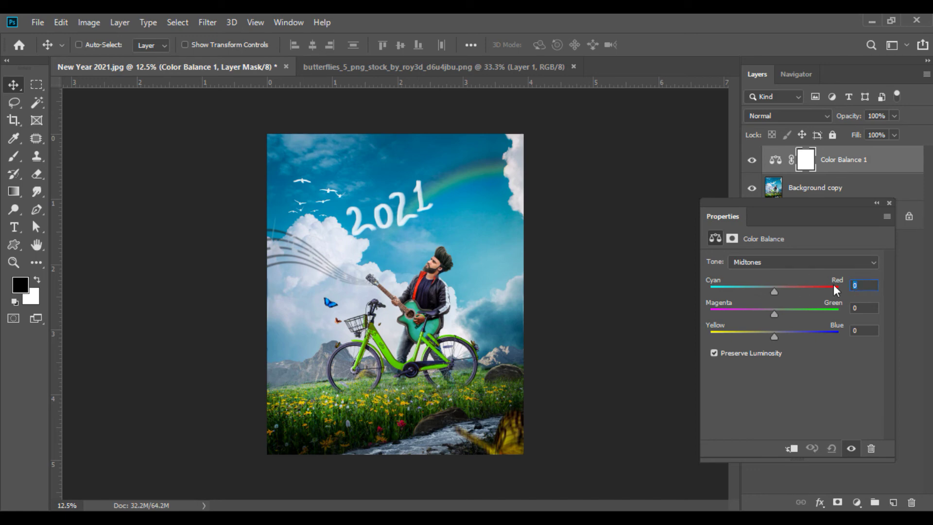
pyautogui.write('8')
pyautogui.press('Tab')
pyautogui.write('-5')
pyautogui.press('Tab')
pyautogui.write('-17')
pyautogui.click(889, 202)
pyautogui.rightClick(831, 168)
pyautogui.click(690, 419)
# - Add a Color Lookup adjustment using the _Orange and Teal 3D LUT and set its fill to 70%
pyautogui.click(859, 502)
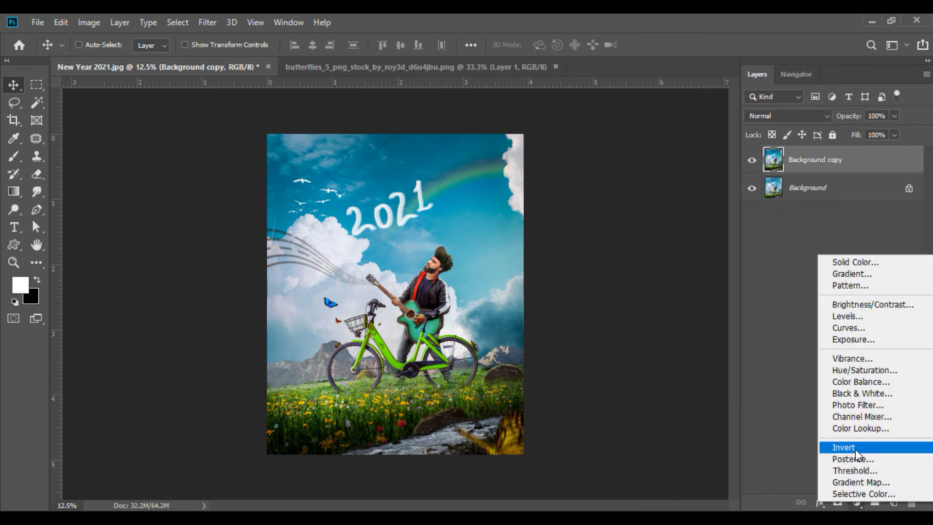
pyautogui.click(864, 429)
pyautogui.click(789, 264)
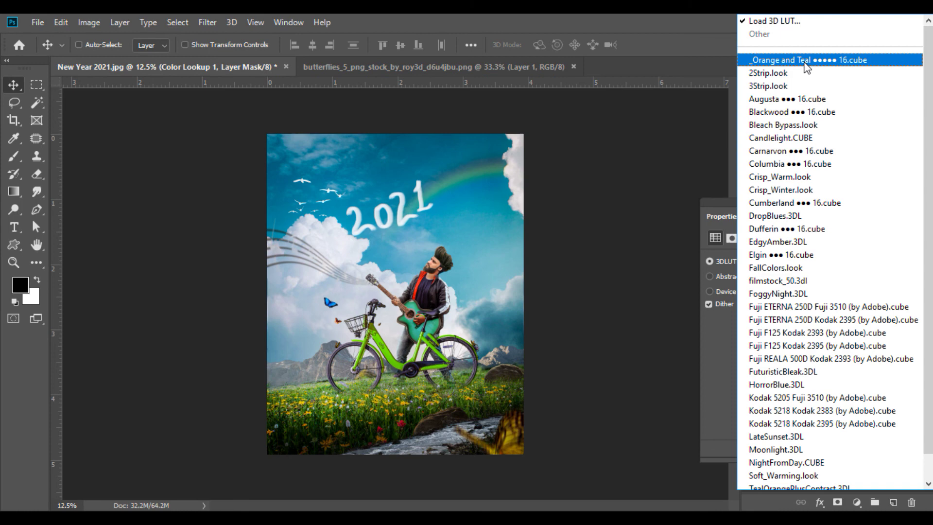
pyautogui.click(801, 61)
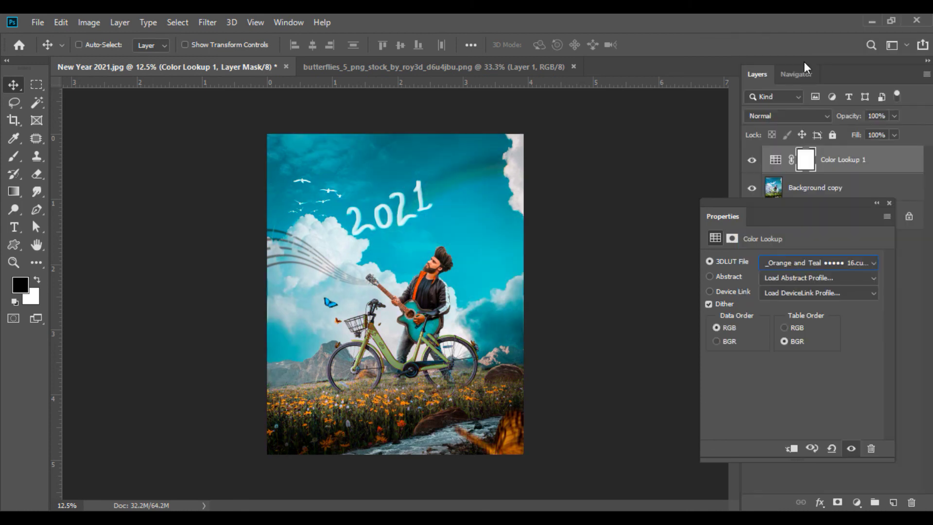
pyautogui.click(889, 203)
pyautogui.write('70')
pyautogui.press('Return')
# - Merge all visible layers into the Background and close the butterflies image
pyautogui.rightClick(843, 171)
pyautogui.click(686, 430)
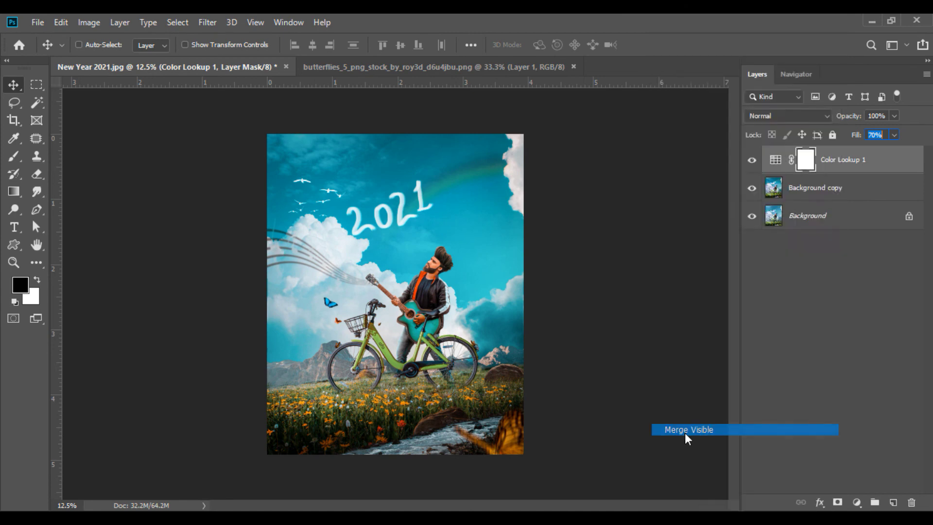
pyautogui.click(488, 66)
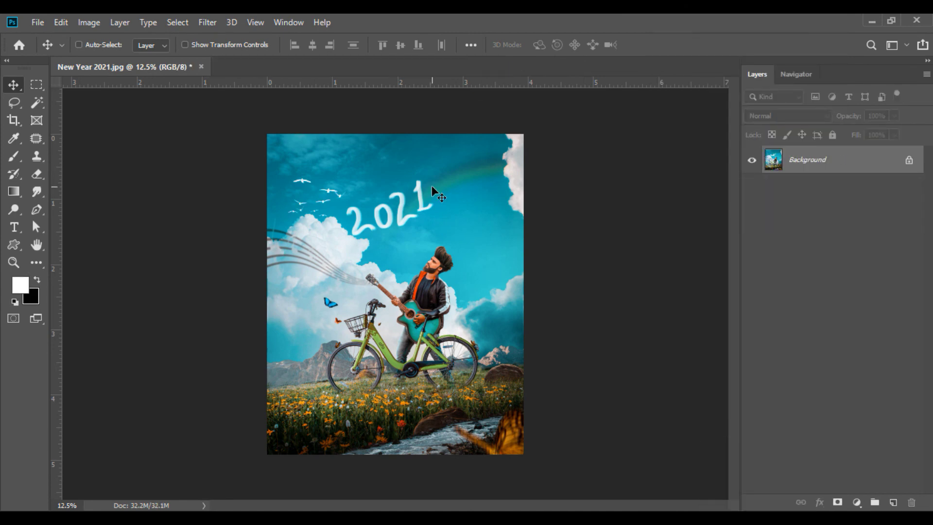
# - View the finished composite enlarged in full-screen mode
pyautogui.press('f')
pyautogui.press('f')
pyautogui.hotkey('ctrl', '+')
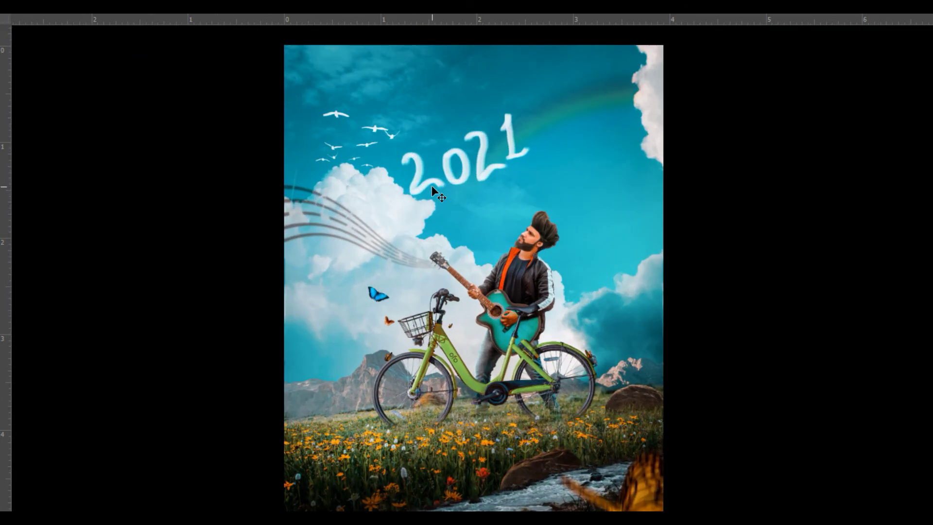